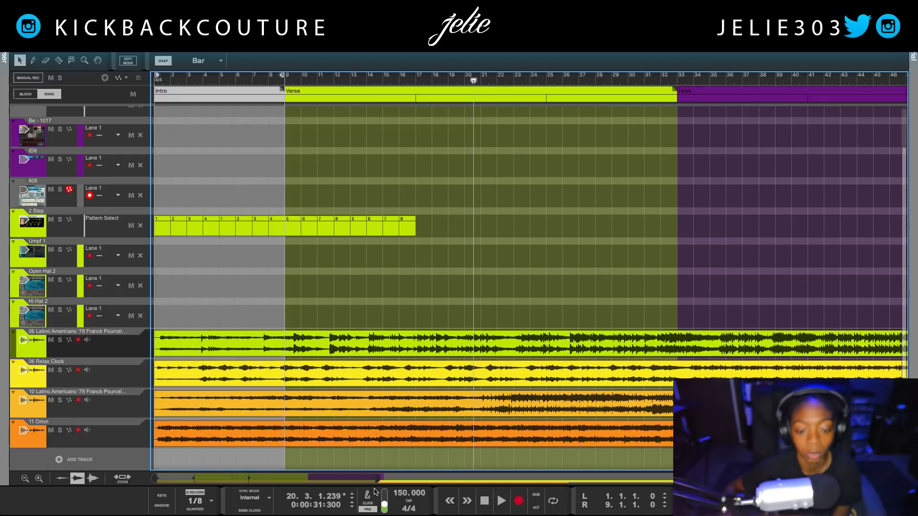
- Solo the 11 Orion audio track and play it from the start of the song
left_click_drag(376, 481, 764, 480)
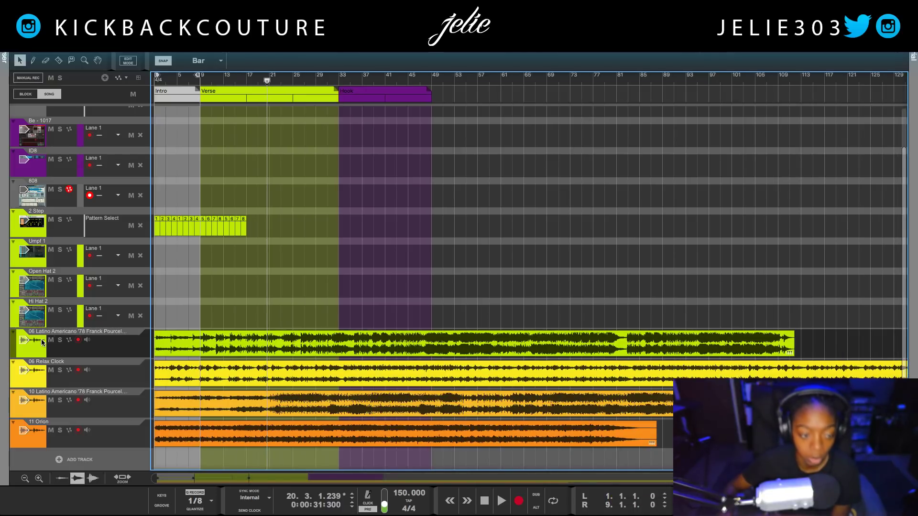
left_click(61, 431)
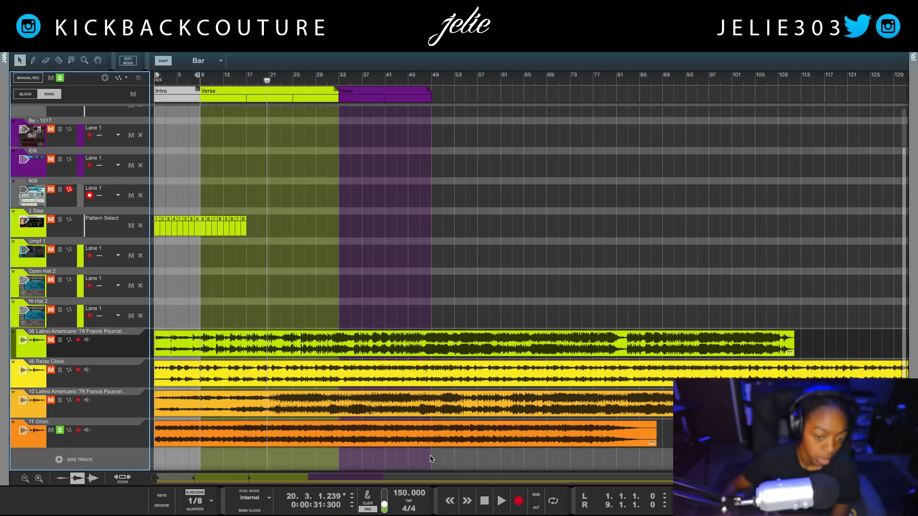
key("Home")
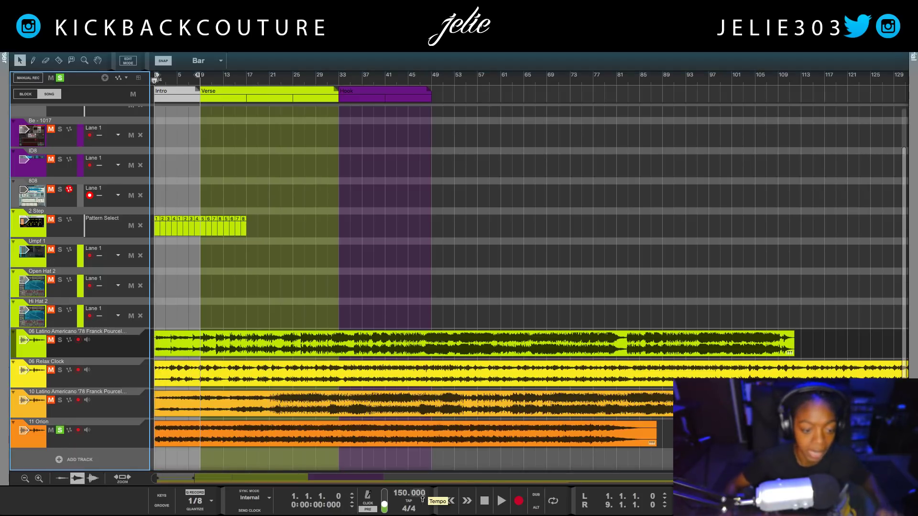
left_click_drag(669, 478, 380, 477)
key("space")
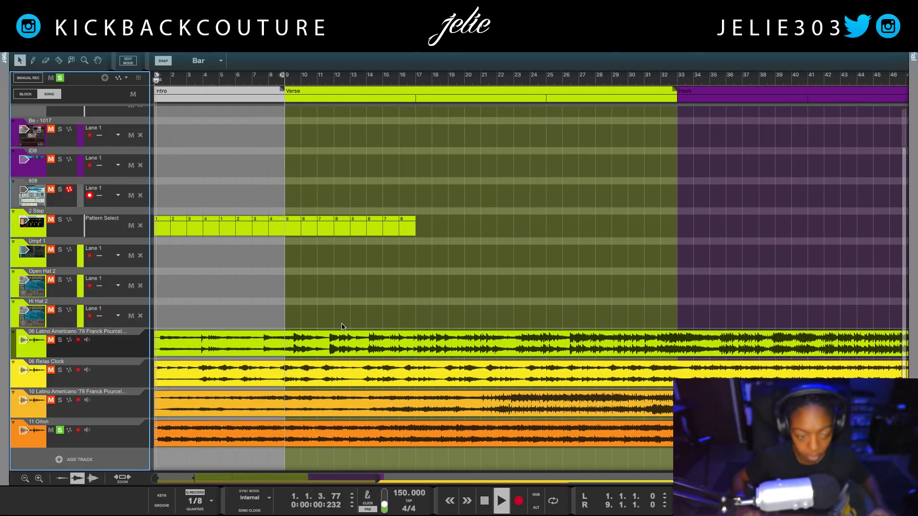
- Open the 11 Orion clip for slice editing, stop playback and show the clip's beginning
left_click(233, 440)
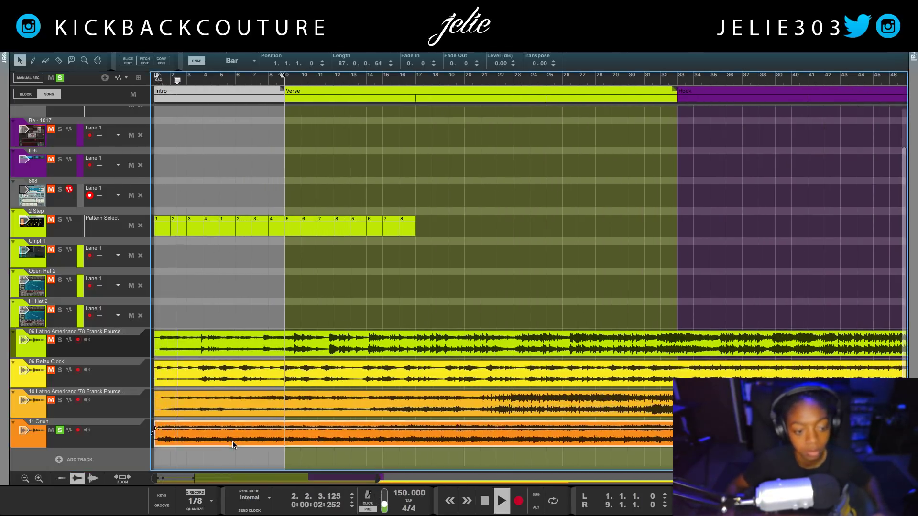
scroll(232, 405, "up", 5)
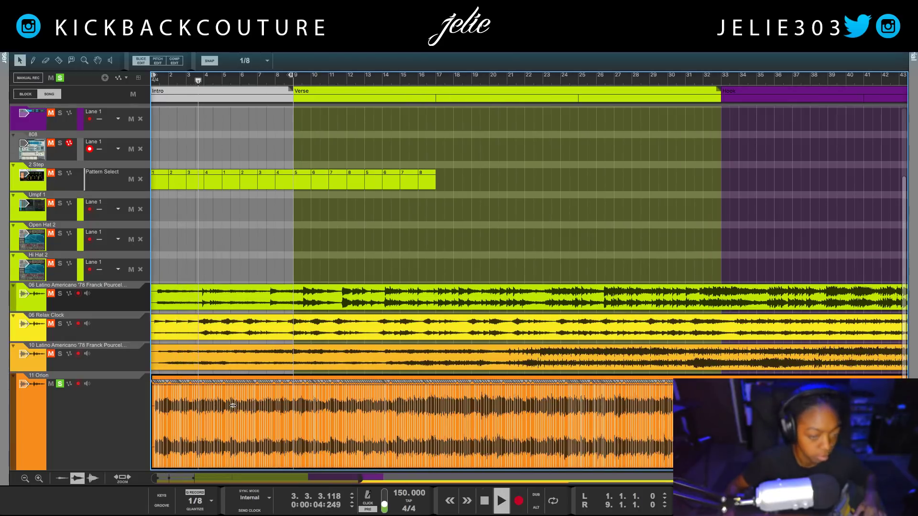
scroll(232, 406, "up", 4)
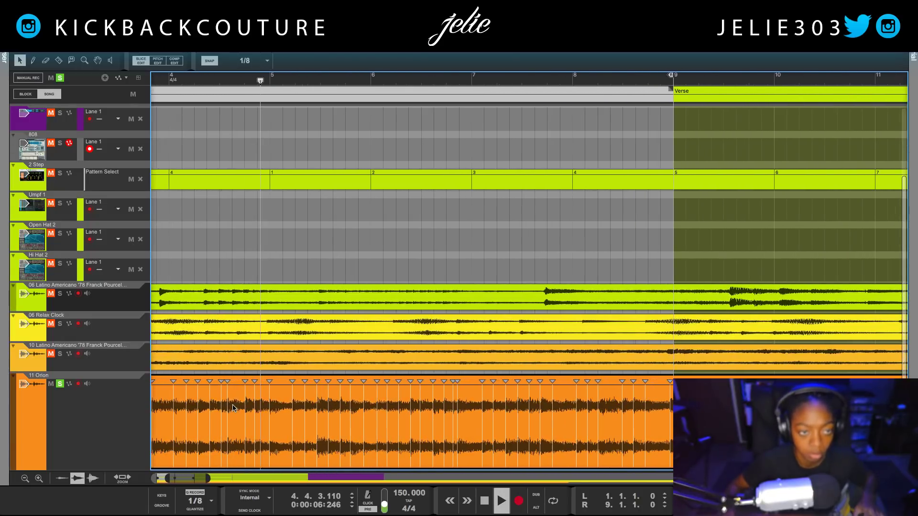
key("space")
scroll(287, 397, "up", 1)
scroll(294, 369, "down", 2)
scroll(306, 363, "left", 4)
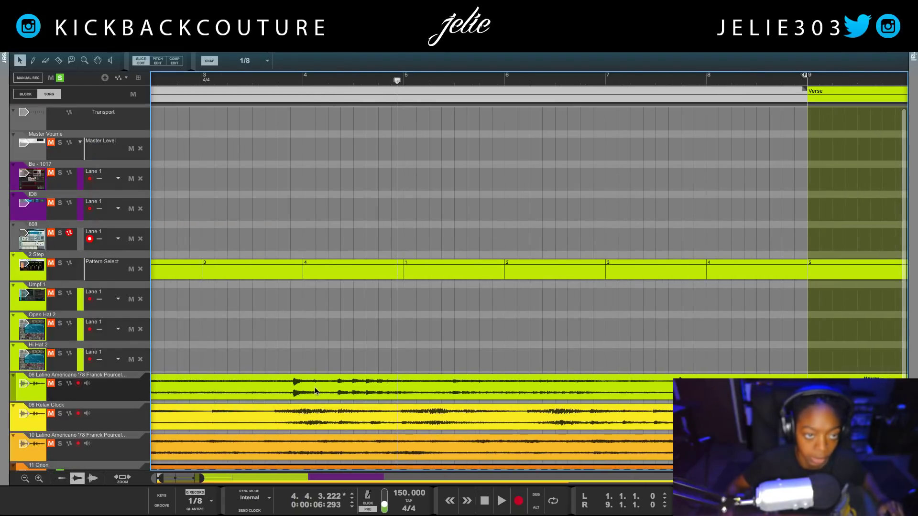
scroll(368, 324, "left", 2)
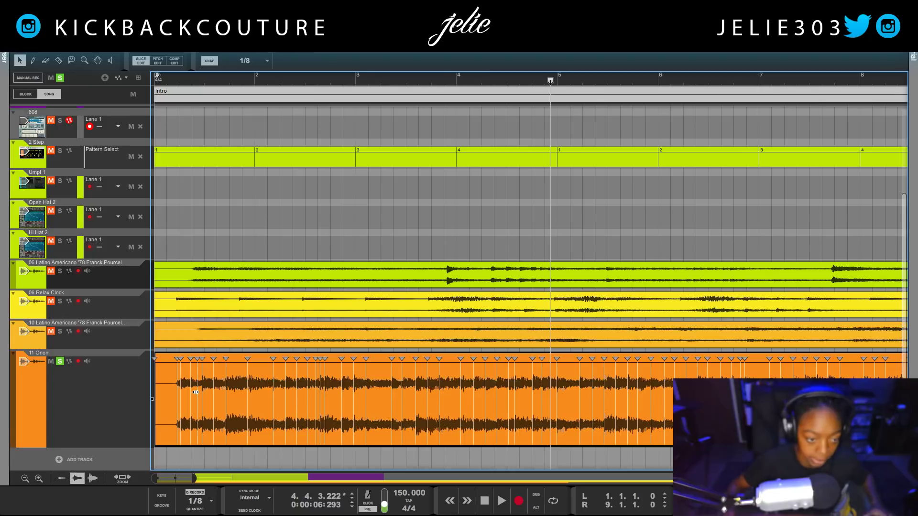
- Listen to the 11 Orion sample from the start to find where the loop begins and ends, stopping near 8.3.1
key("Return")
key("space")
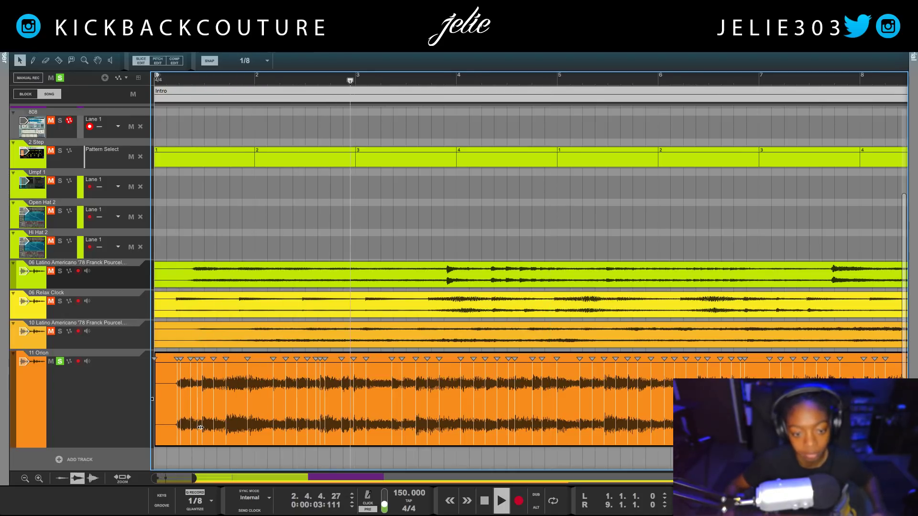
key("space")
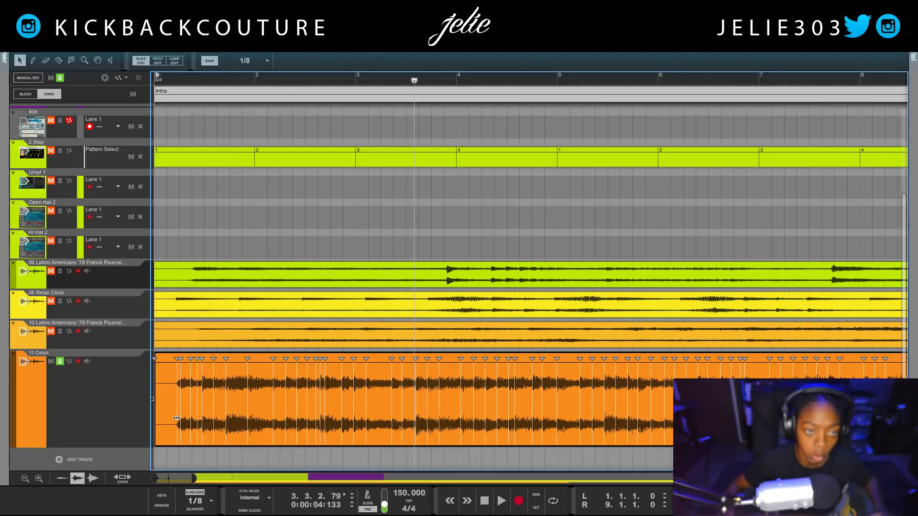
key("Return")
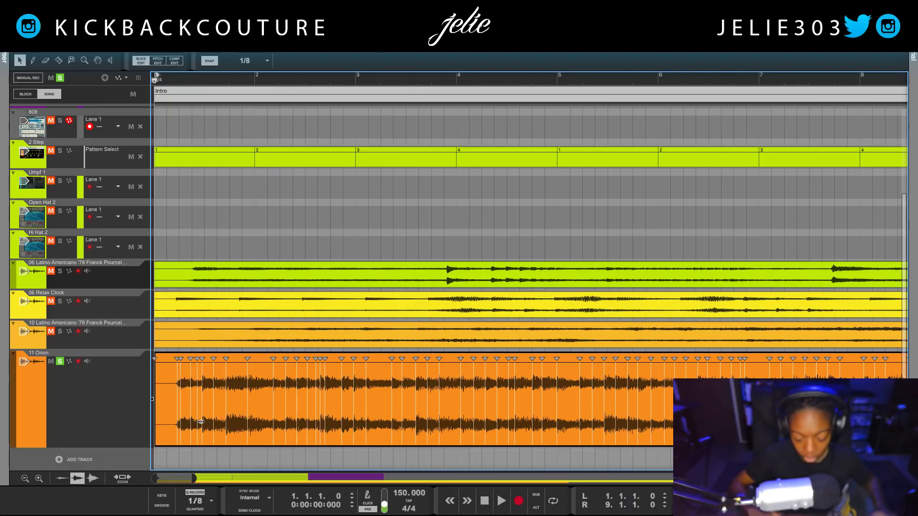
key("space")
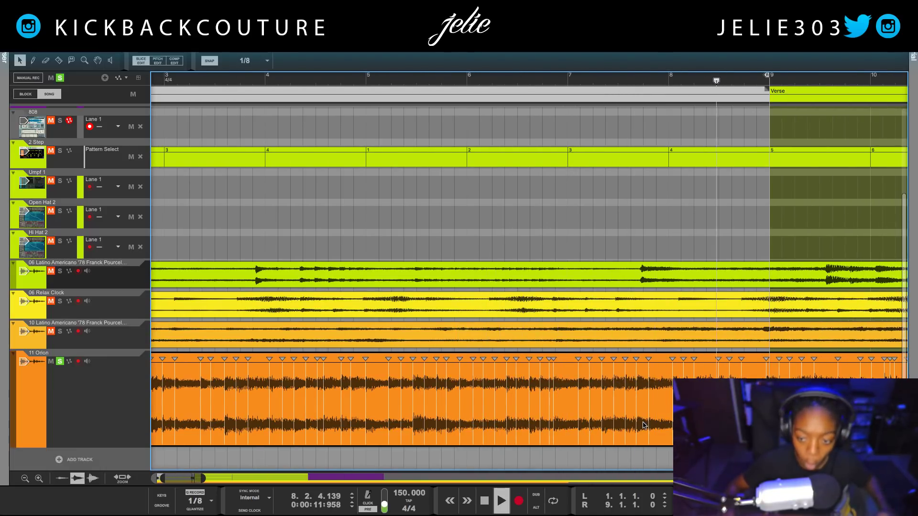
key("space")
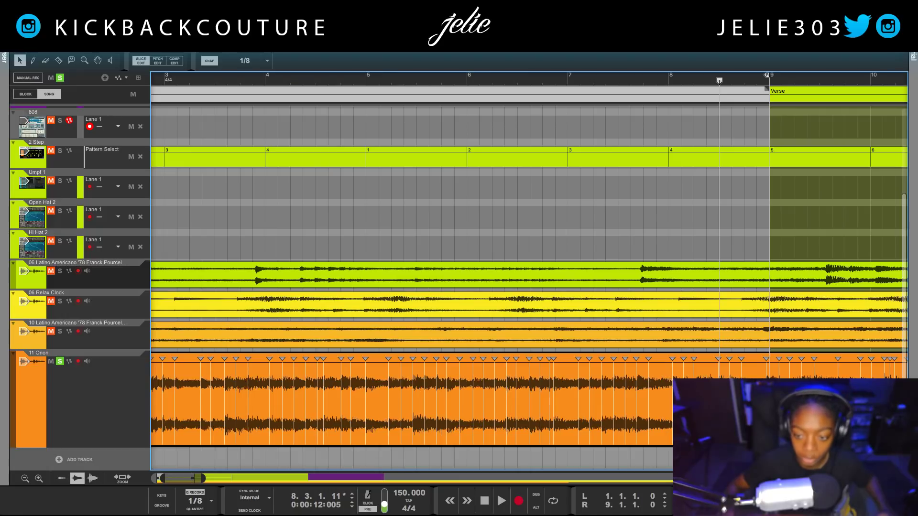
- Split the 11 Orion clip at the slices where the audio begins and just after bar 8
right_click(720, 246)
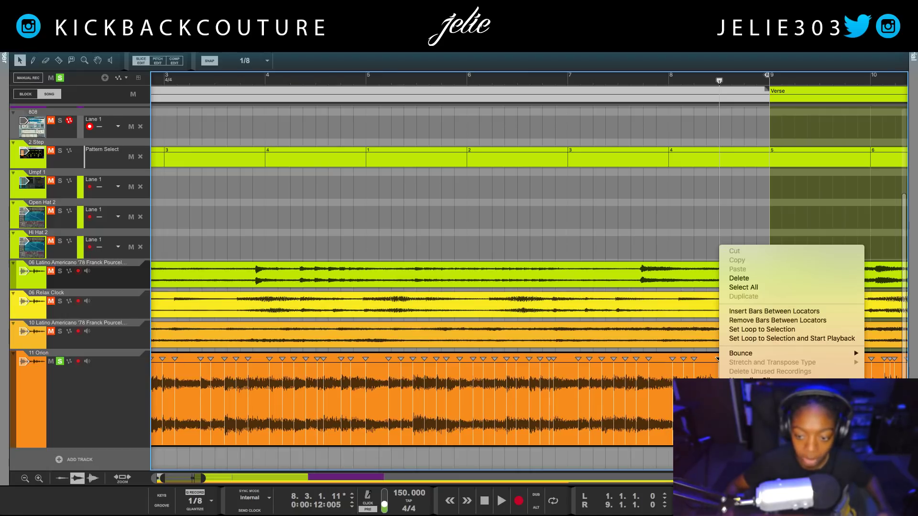
key("Escape")
left_click_drag(182, 477, 103, 476)
double_click(217, 425)
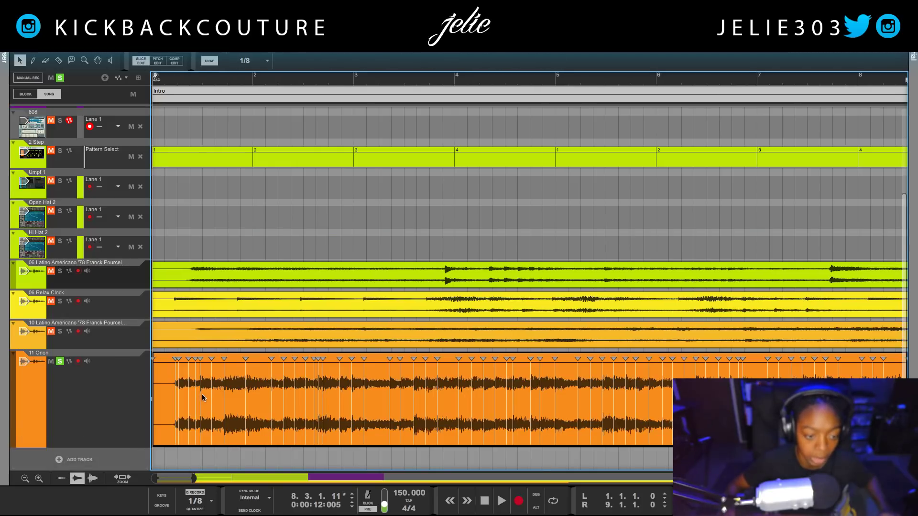
right_click(175, 387)
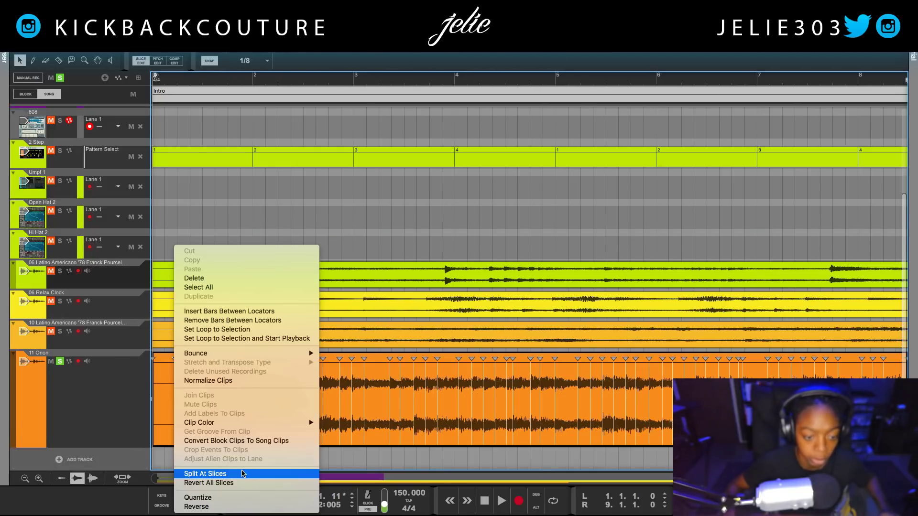
left_click(227, 473)
- Delete the silent opening piece of the 11 Orion clip and move the following piece to position 1.1.1.0
left_click(164, 442)
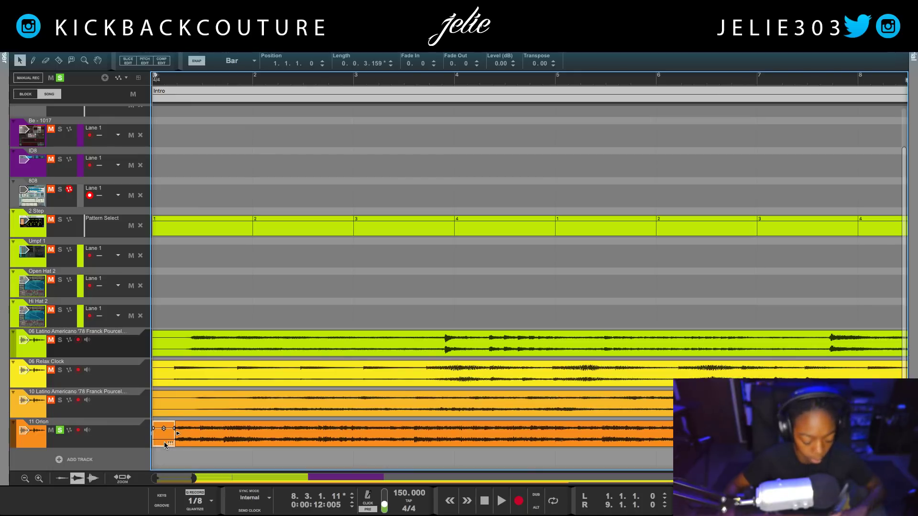
key("Delete")
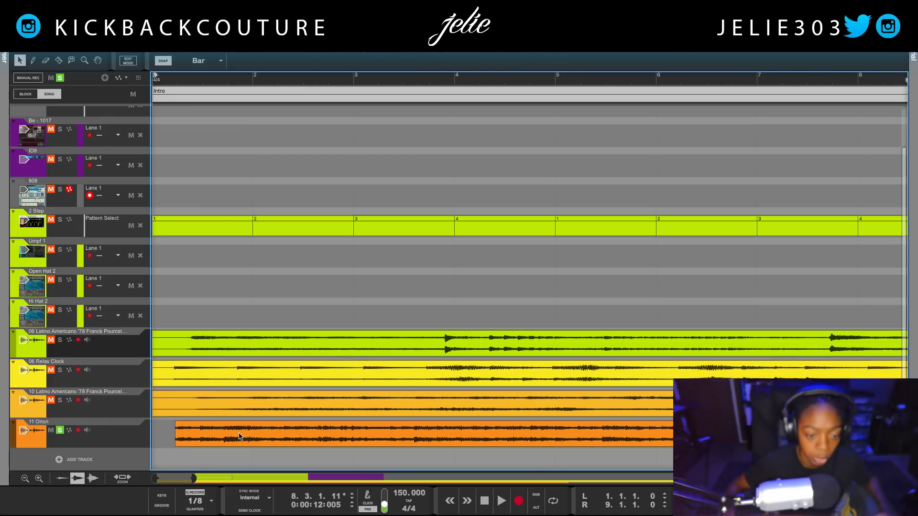
left_click(200, 439)
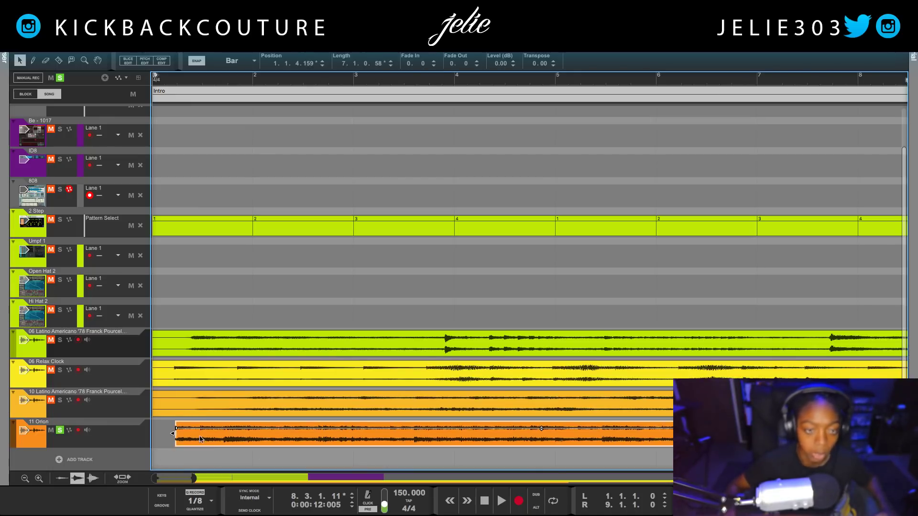
left_click(292, 63)
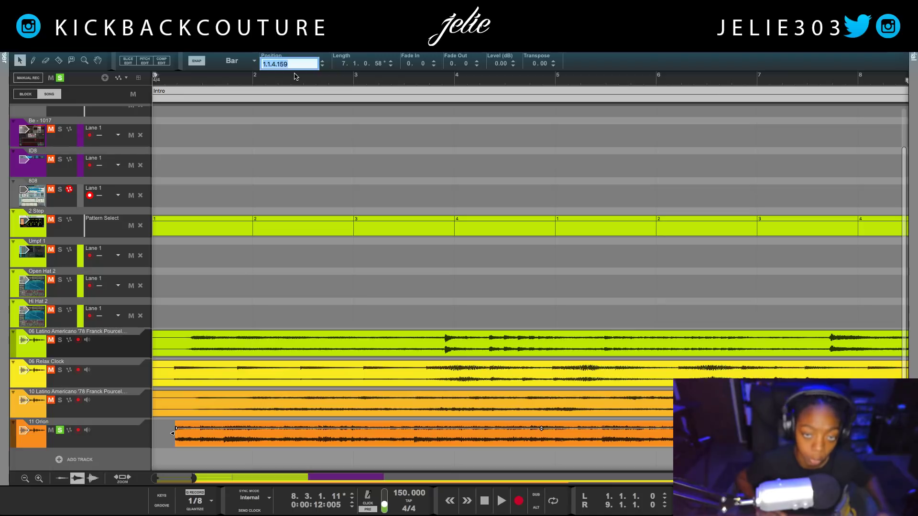
type("0")
key("Return")
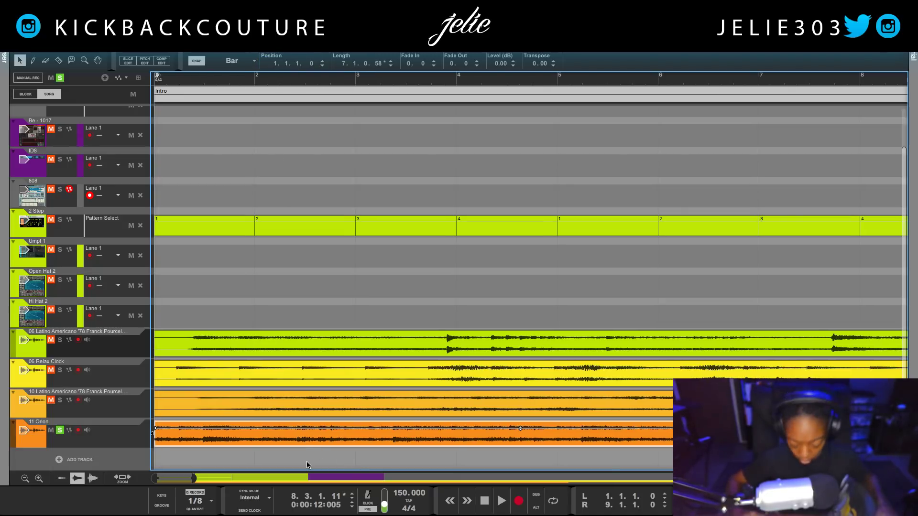
- Play the trimmed 11 Orion clip from the start and set the loop to the selected clip
key("Home")
key("space")
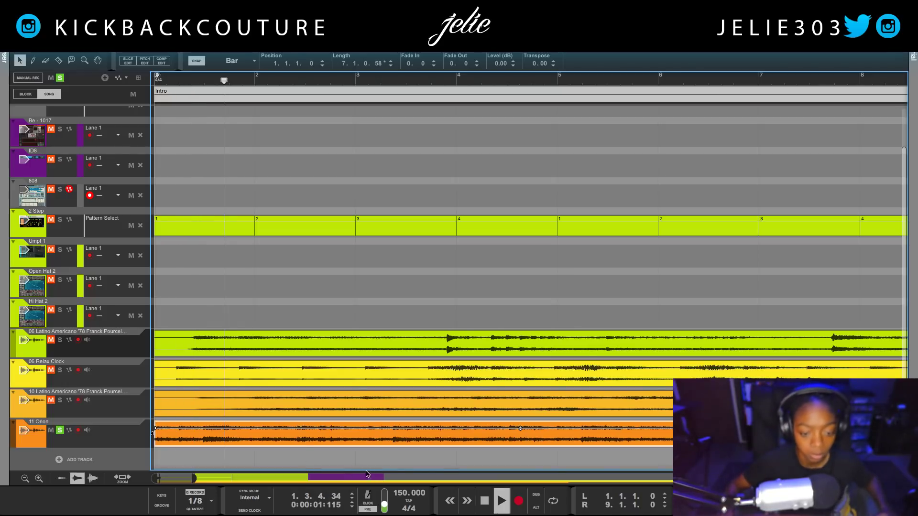
right_click(444, 431)
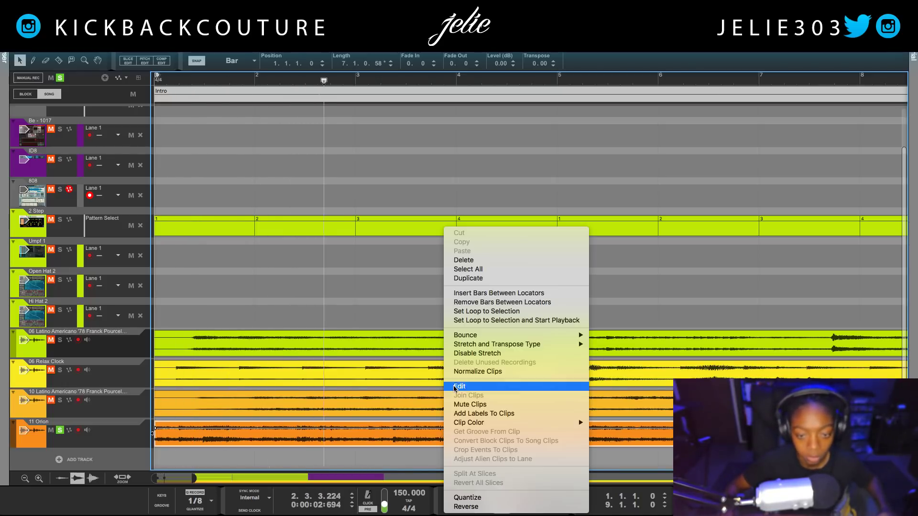
left_click(471, 311)
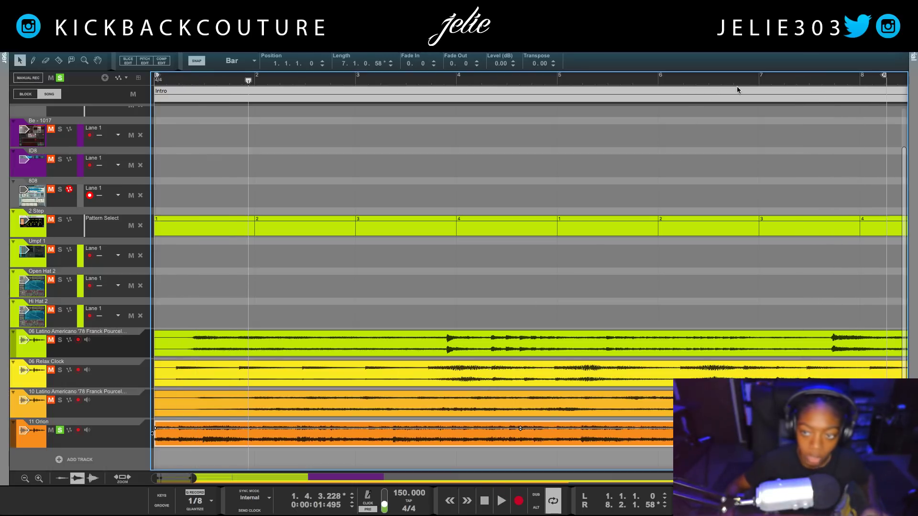
- Play from bar 7 to hear how the loop's end wraps around to its beginning
left_click(763, 79)
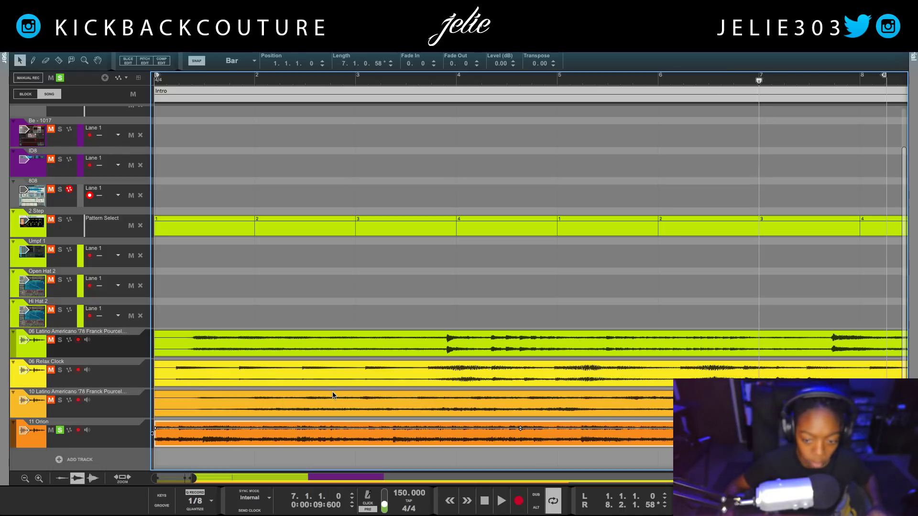
key("space")
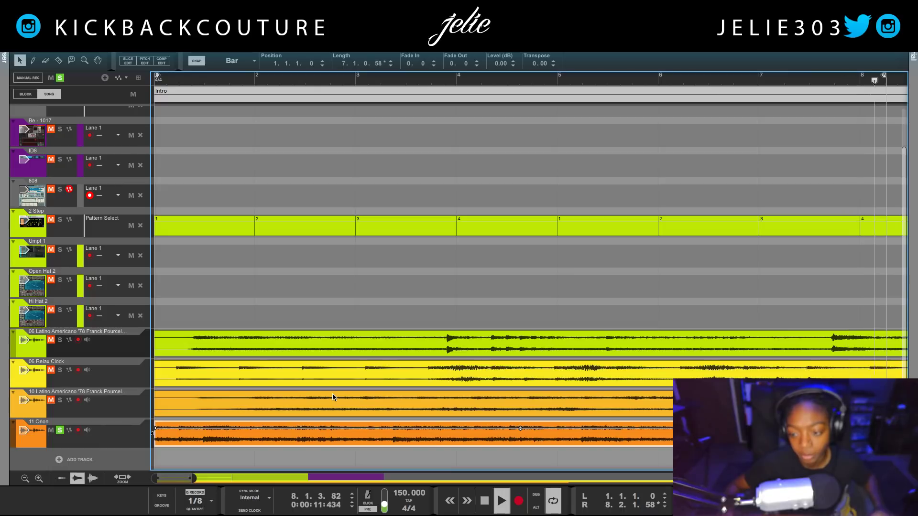
key("space")
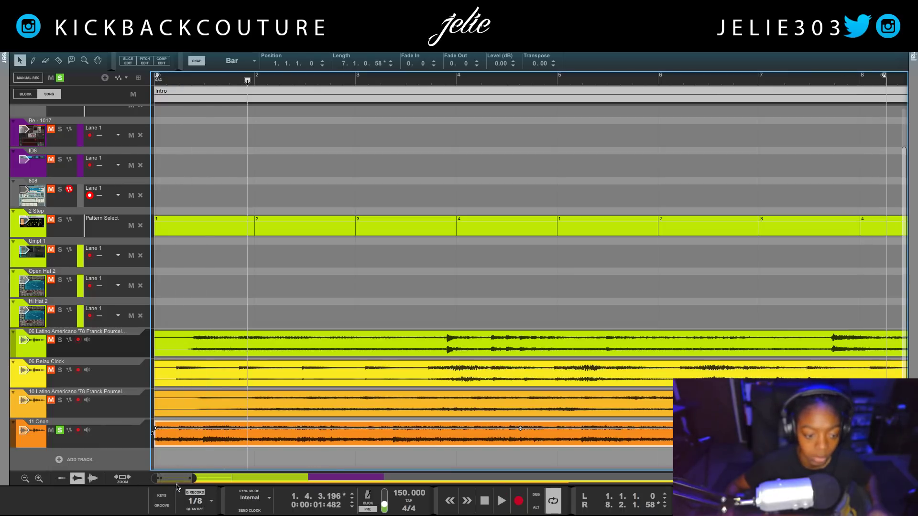
- Move the leftover 11 Orion piece later to clear the Intro, and extend the first clip to 8 bars
left_click_drag(194, 480, 218, 478)
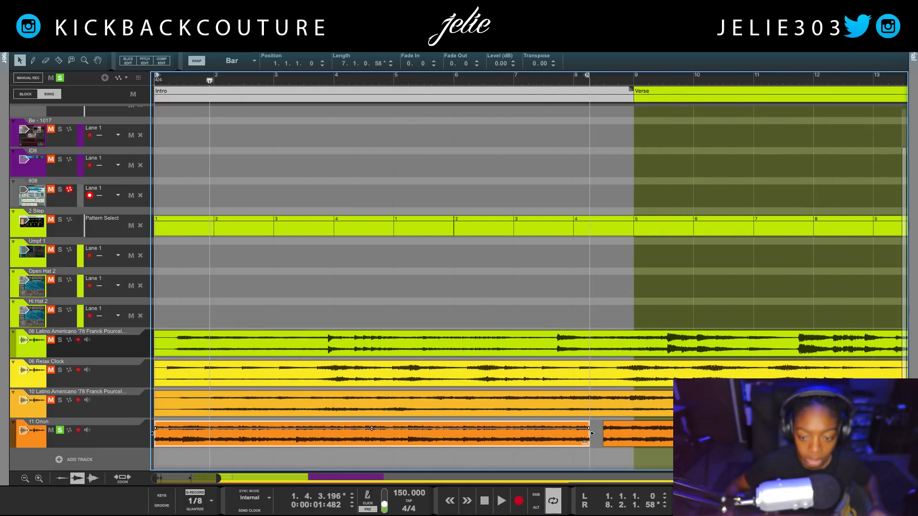
left_click(631, 444)
key("Delete")
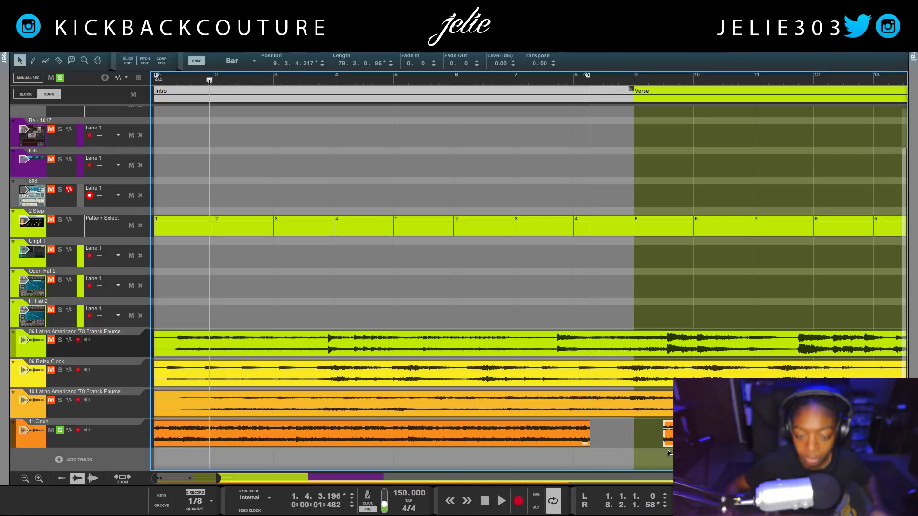
left_click(562, 426)
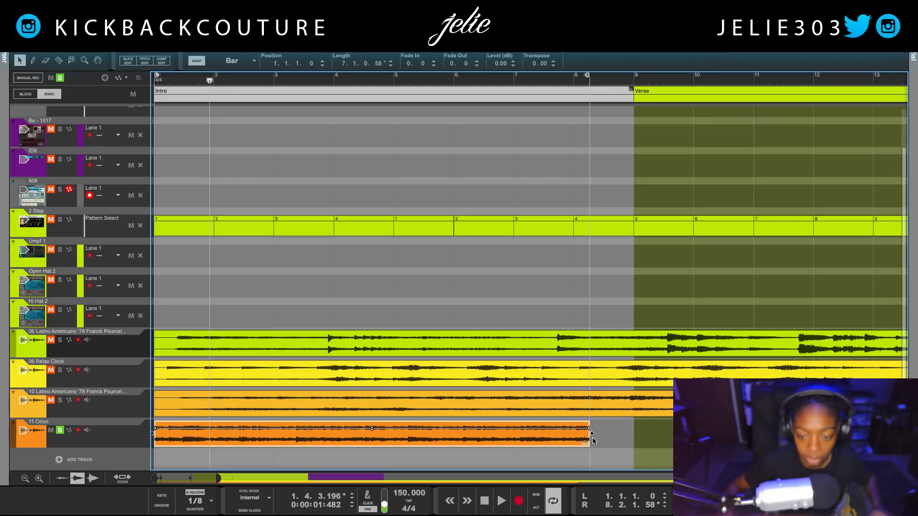
left_click_drag(593, 438, 594, 436)
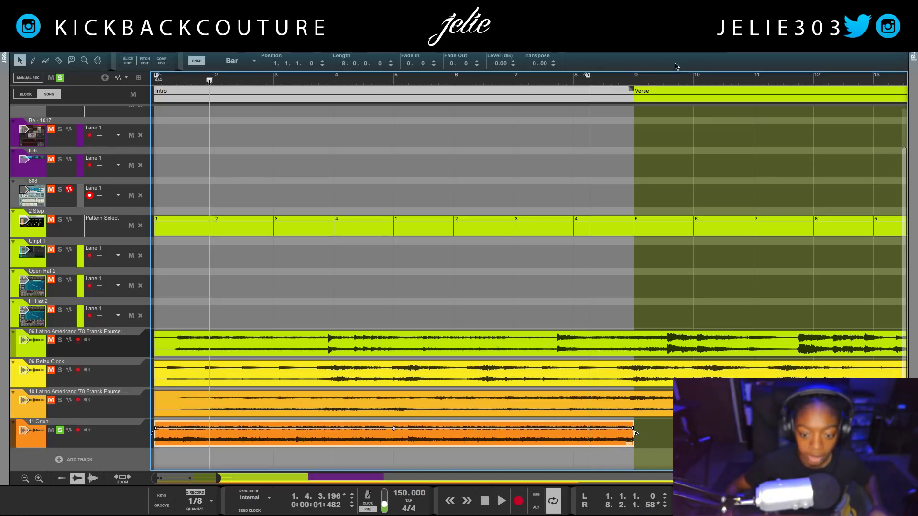
- Move the right loop locator to bar 9 and play the extended clip from bar 7
left_click(542, 81)
left_click_drag(588, 76, 630, 77)
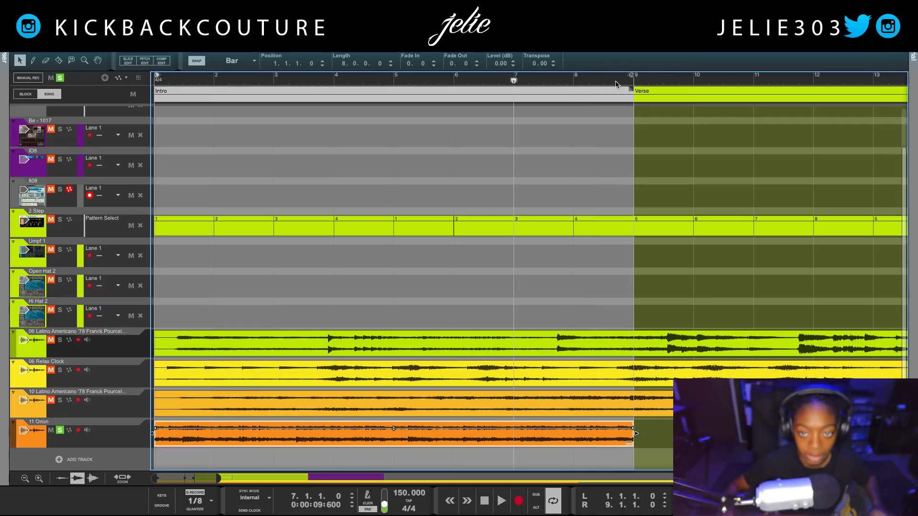
key("space")
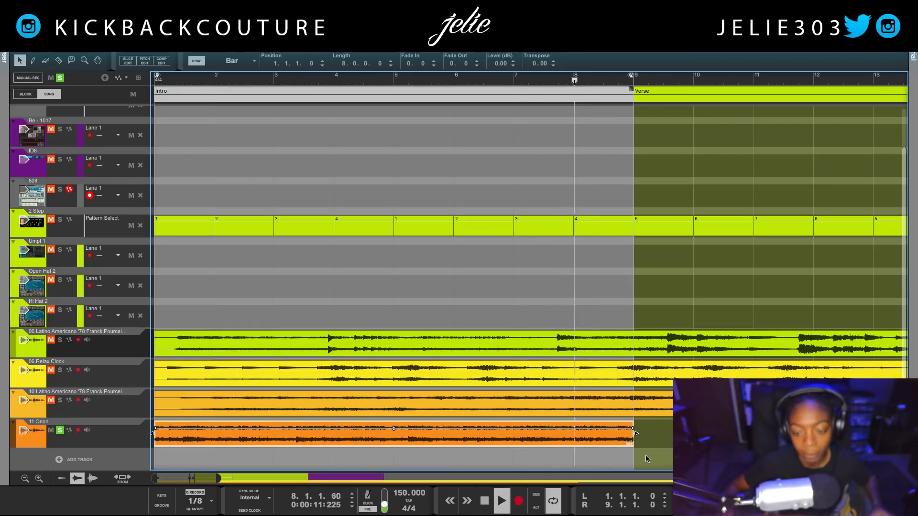
- Open the 11 Orion clip for slice editing and play from bar 7, beat 4 to find a cut point near its end
key("z")
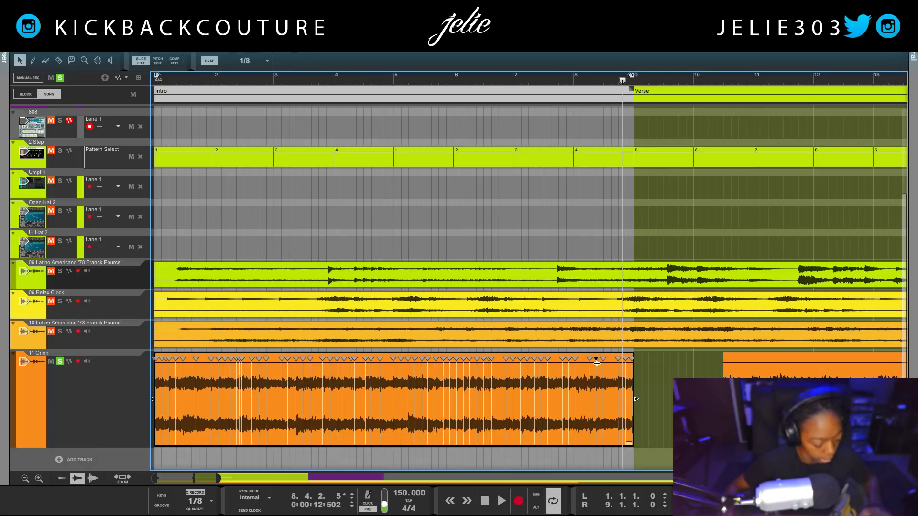
key("8")
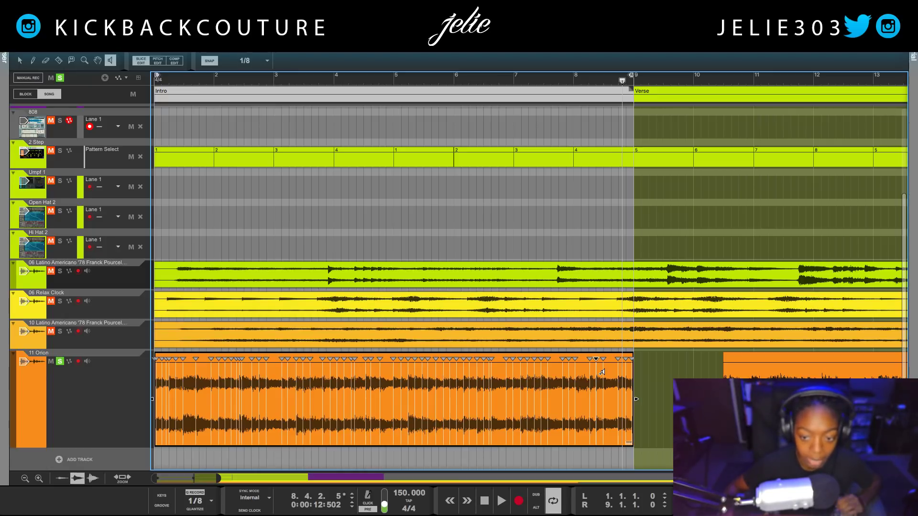
key("1")
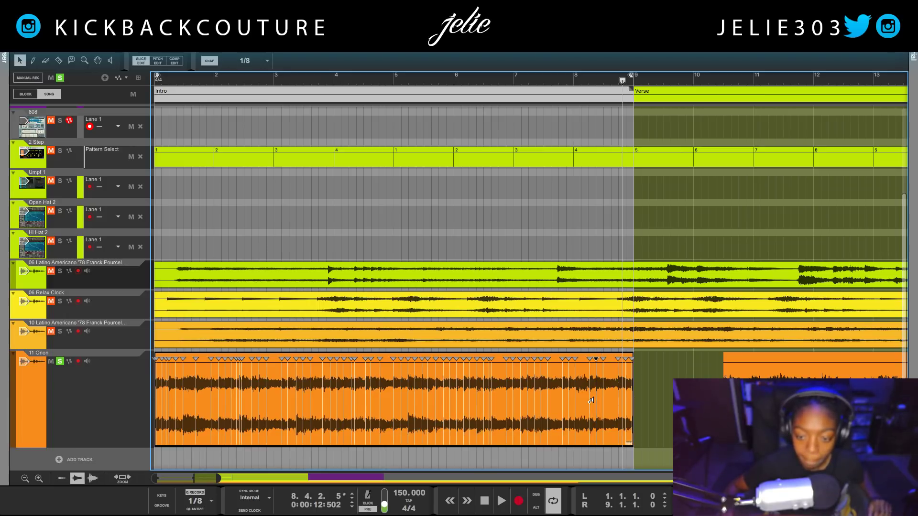
left_click(559, 78)
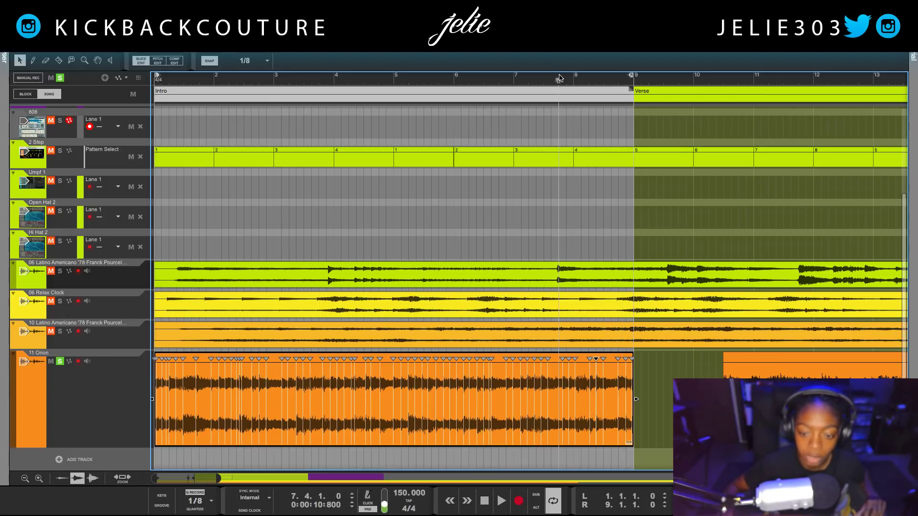
key("space")
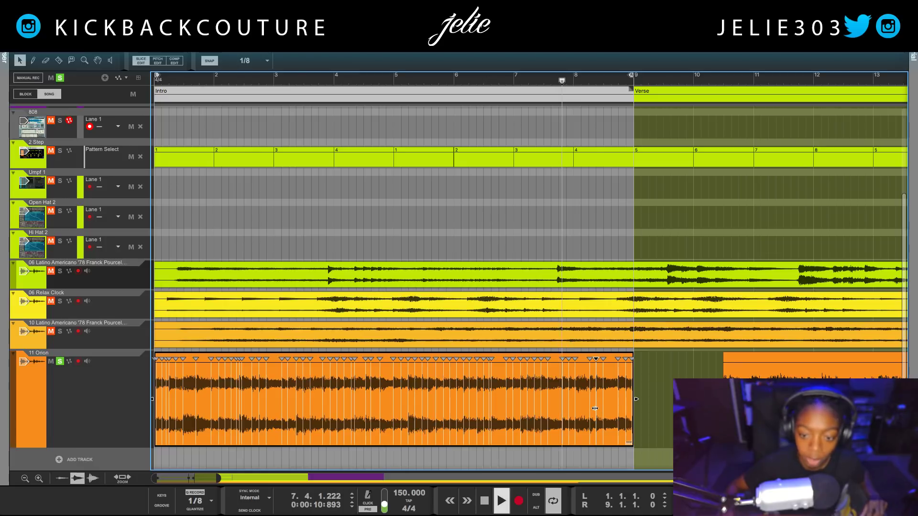
key("space")
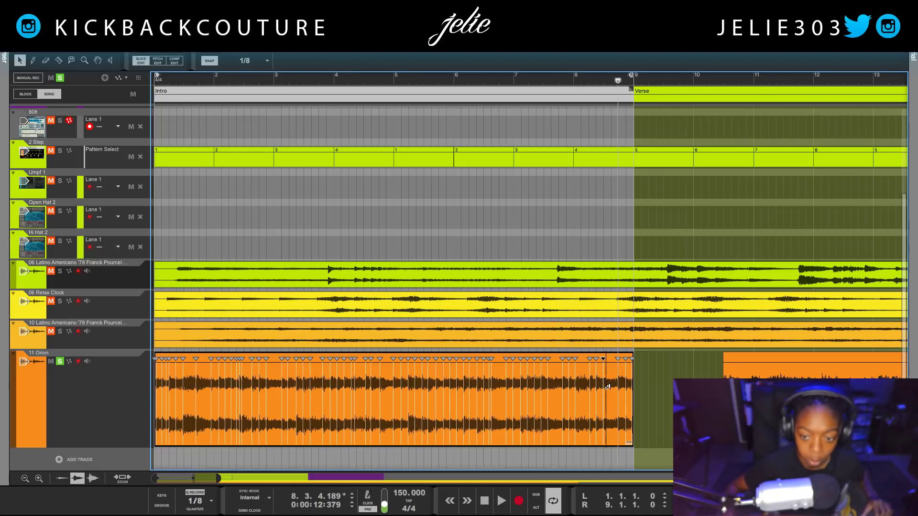
- Split the 11 Orion clip at the slice in the middle of bar 8 and move the cut-off tail into the Verse
right_click(604, 378)
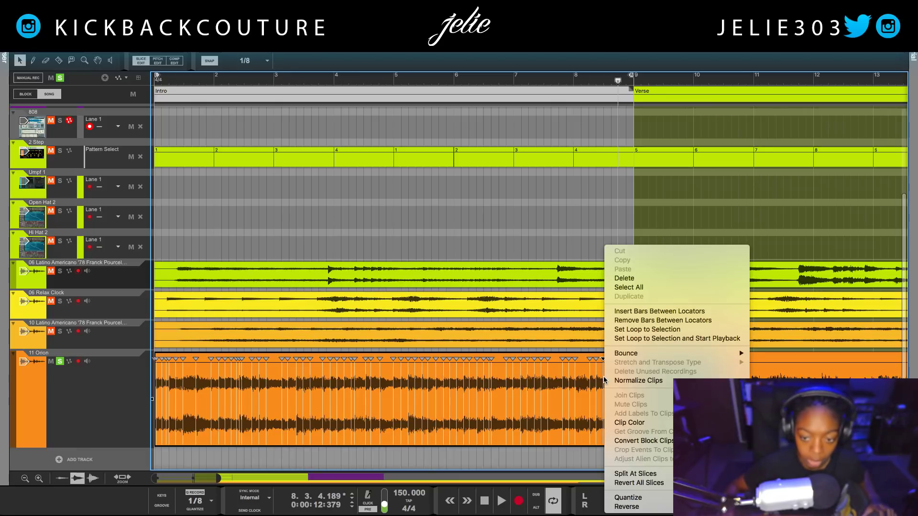
left_click(622, 471)
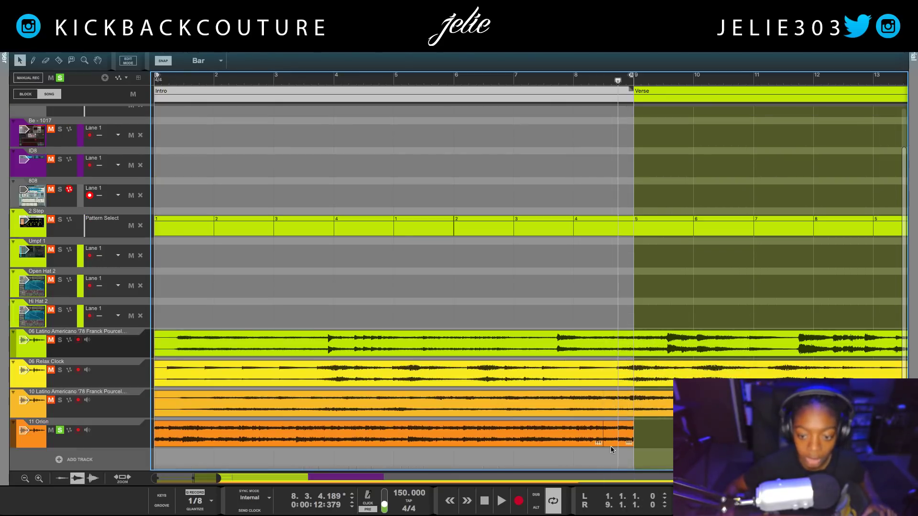
left_click_drag(616, 437, 646, 437)
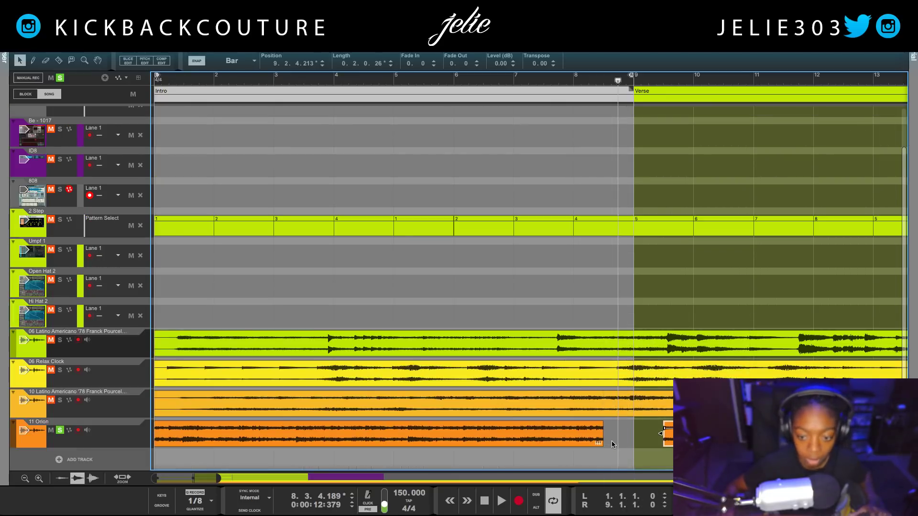
- Set the loop to the shortened first 11 Orion clip and start playback
right_click(581, 435)
left_click(546, 466)
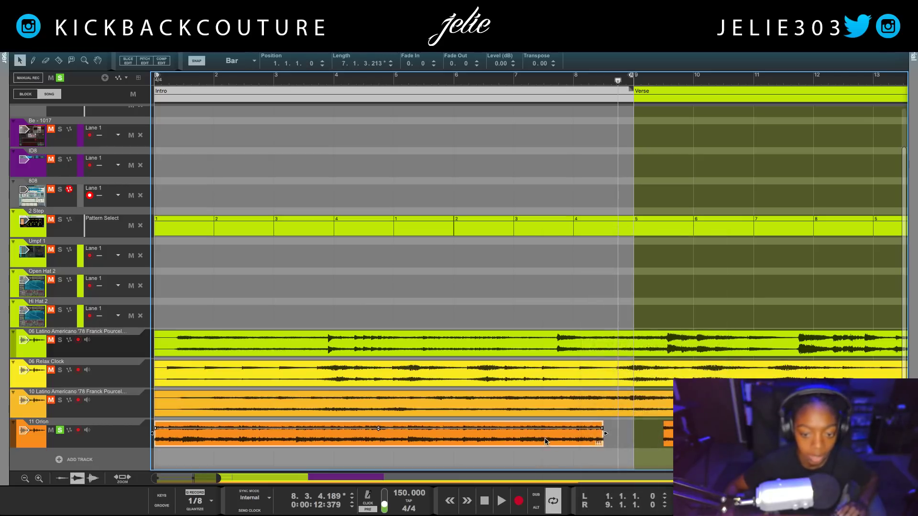
right_click(545, 439)
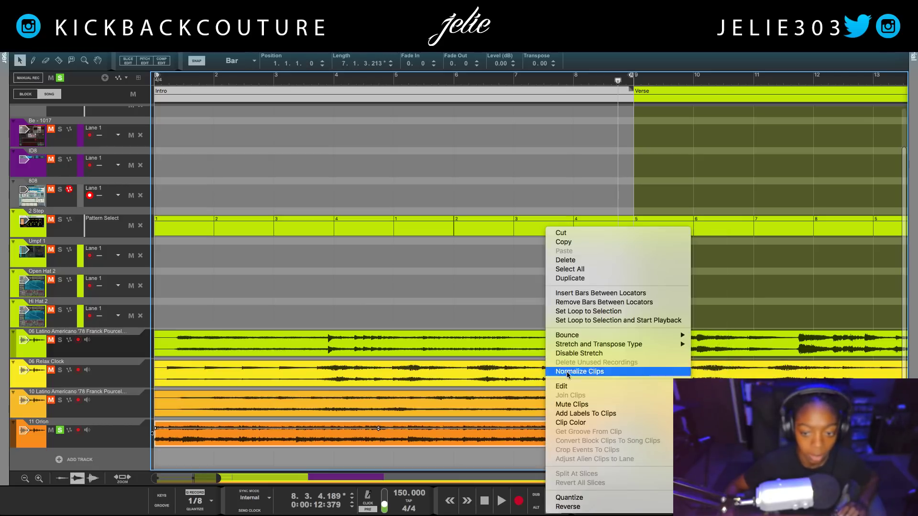
left_click(612, 321)
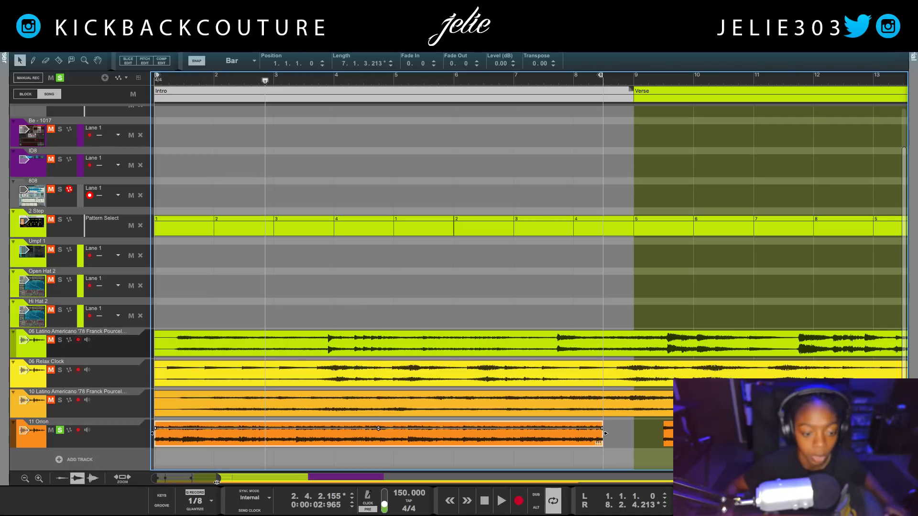
- Delete the 11 Orion track
left_click_drag(217, 482, 340, 471)
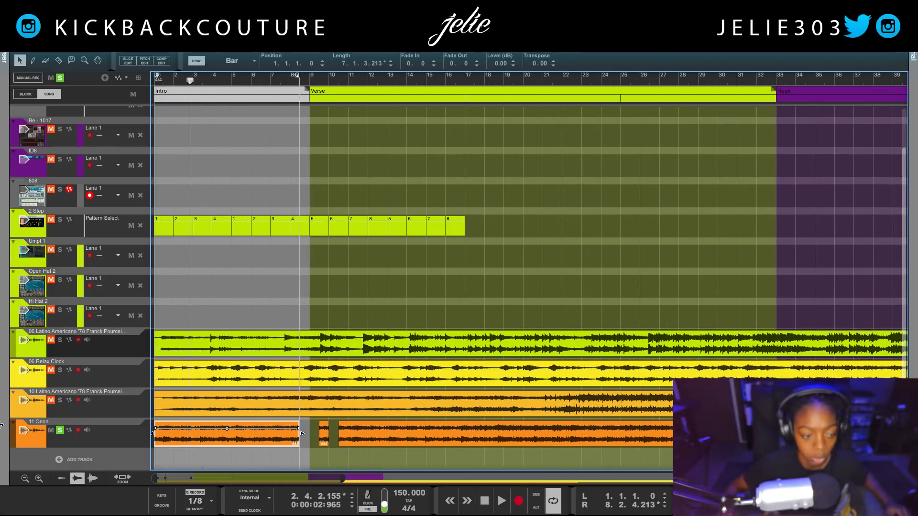
left_click(27, 439)
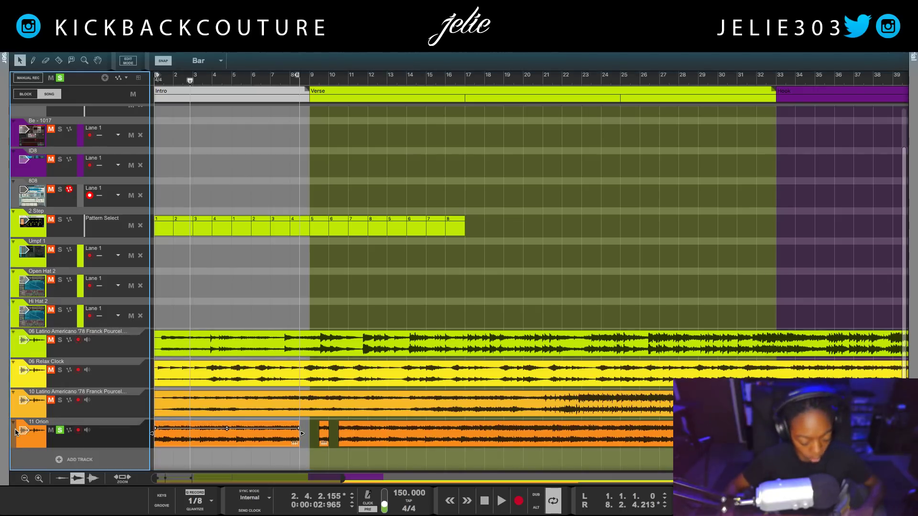
key("Delete")
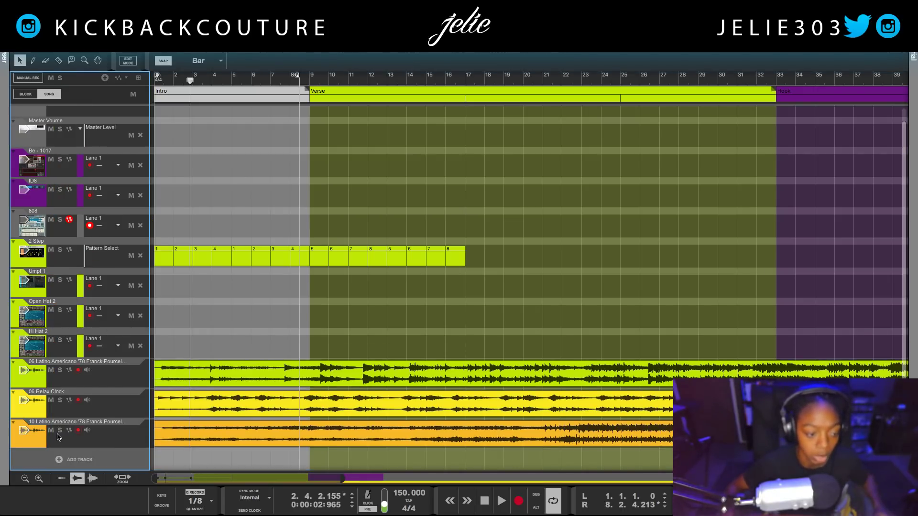
- Solo the 10 Latino Americano track, play it from the song start, and open its clip for slice editing
left_click(59, 430)
key("Home")
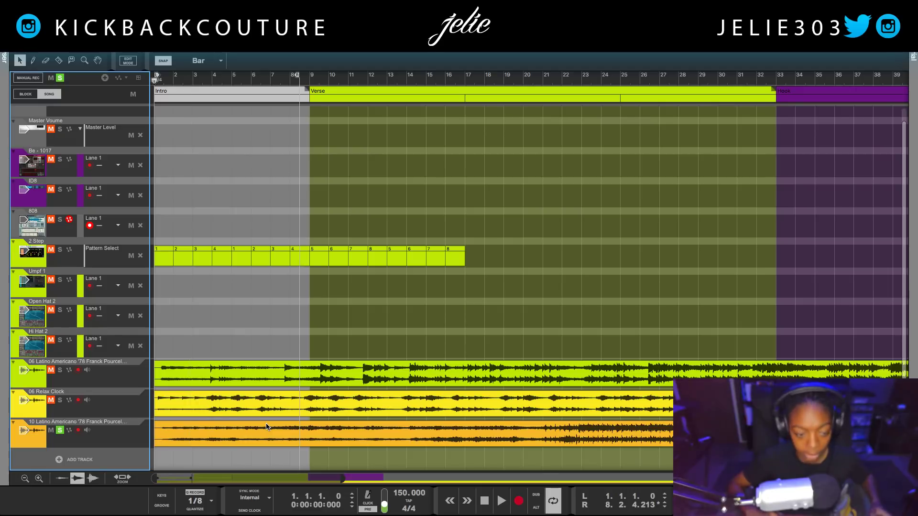
key("space")
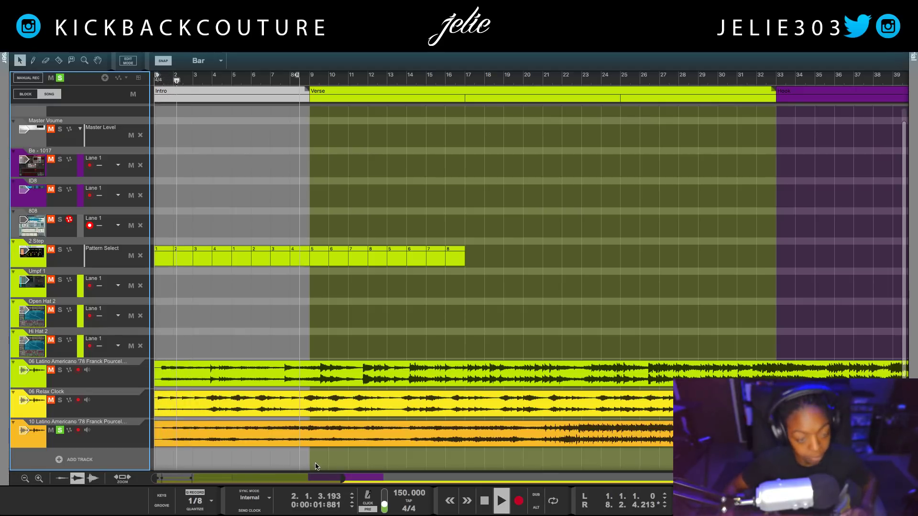
double_click(255, 442)
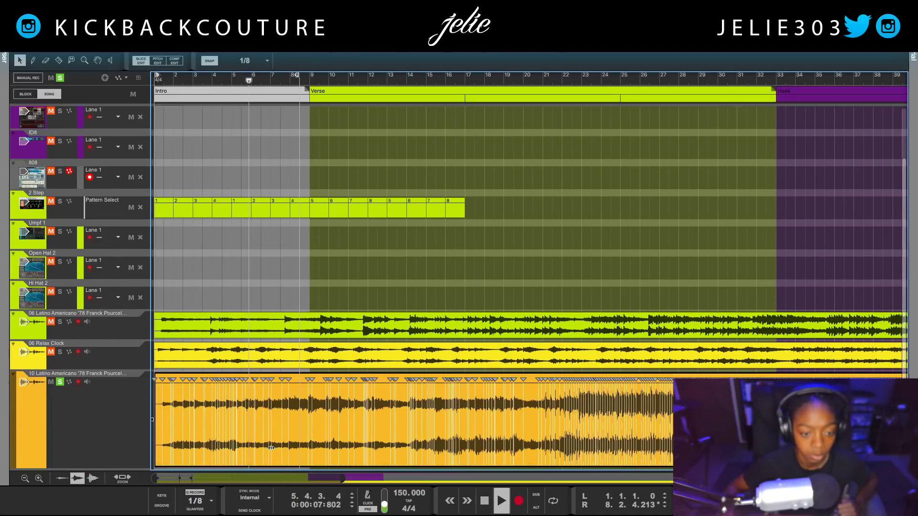
scroll(267, 449, "down", 1)
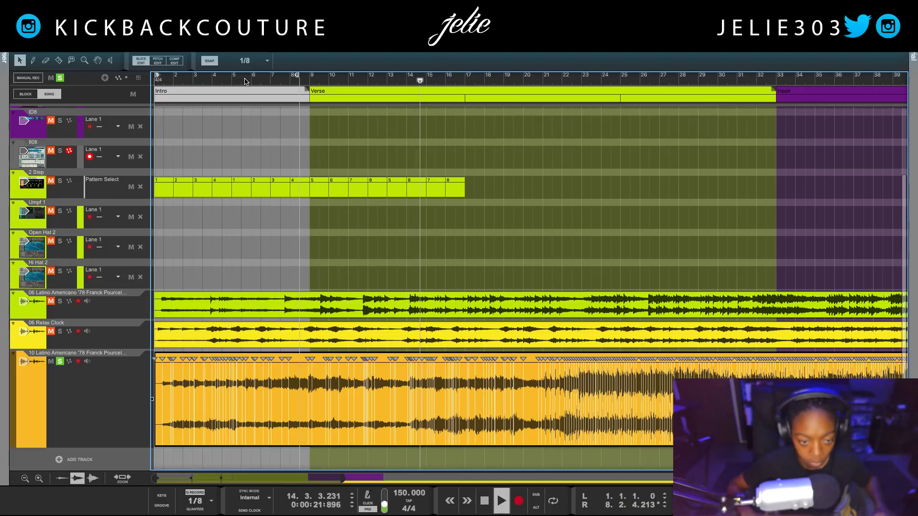
- Replay the opening of the 10 Latino Americano clip and split it at the slice just after bar 1, beat 2
key("space")
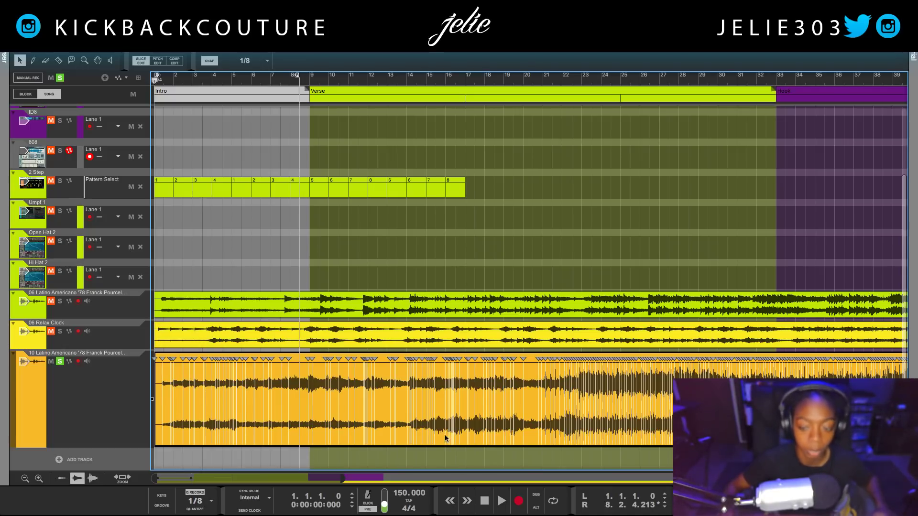
key("space")
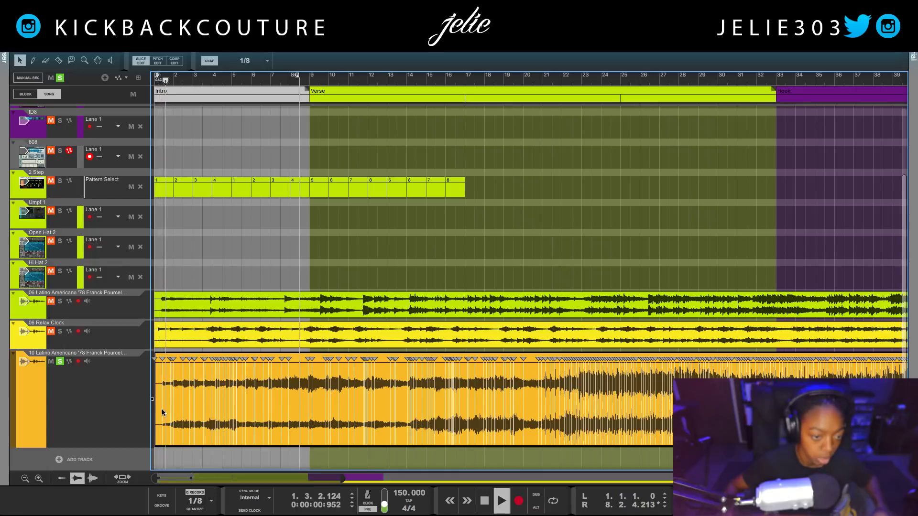
key("space")
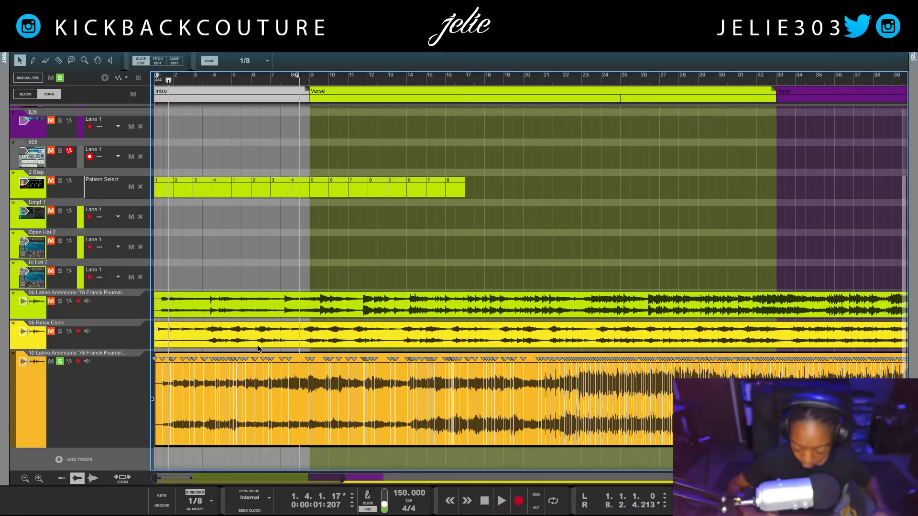
key("space")
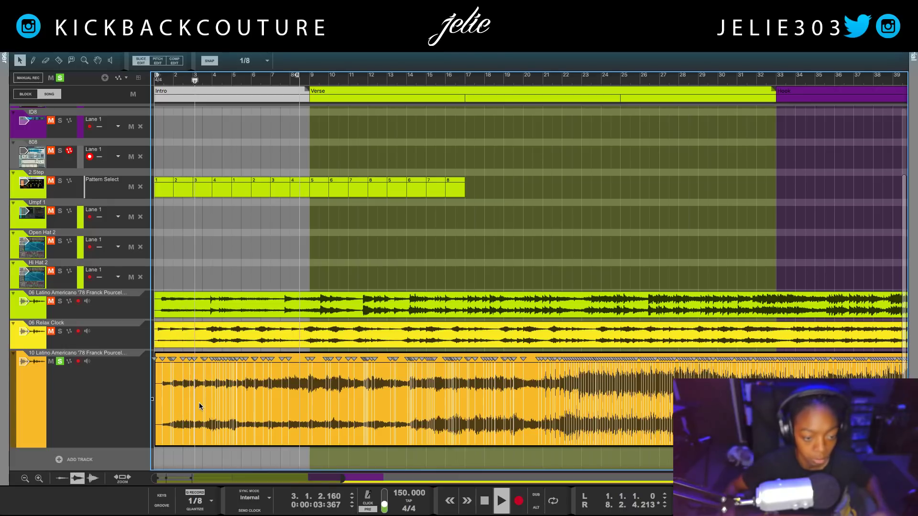
right_click(167, 411)
left_click(192, 474)
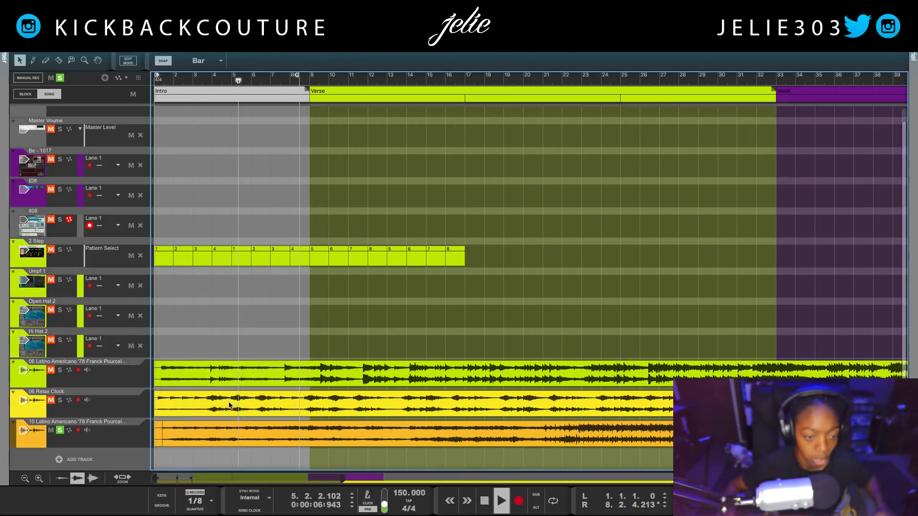
- Open the remaining 10 Latino Americano clip for slice editing and split it at the slice after bar 5, beat 3
double_click(261, 437)
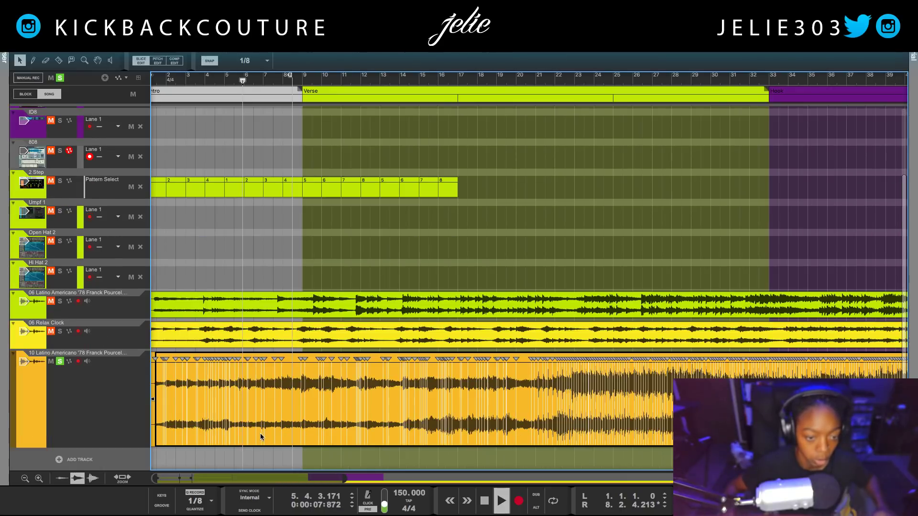
right_click(239, 413)
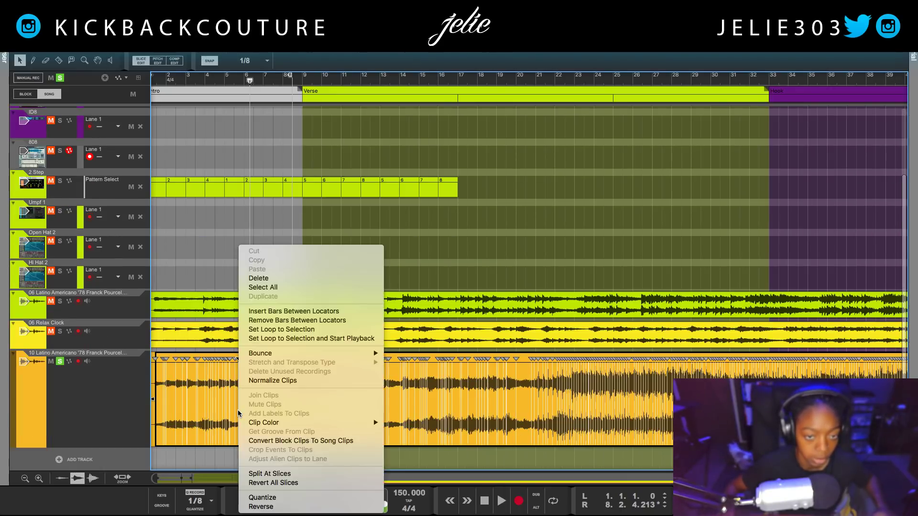
left_click(271, 473)
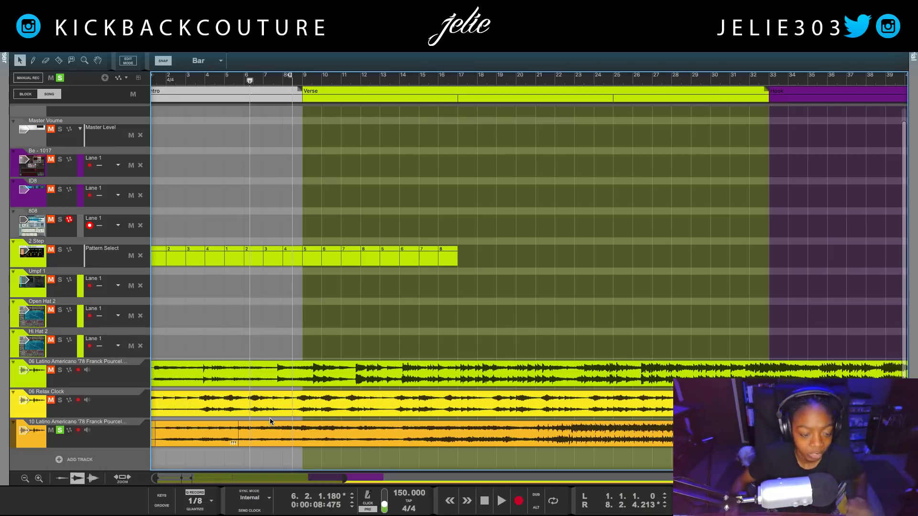
- Set the loop to the chopped middle piece of 10 Latino Americano and start playback
scroll(270, 418, "up", 1)
scroll(269, 417, "left", 1)
right_click(175, 449)
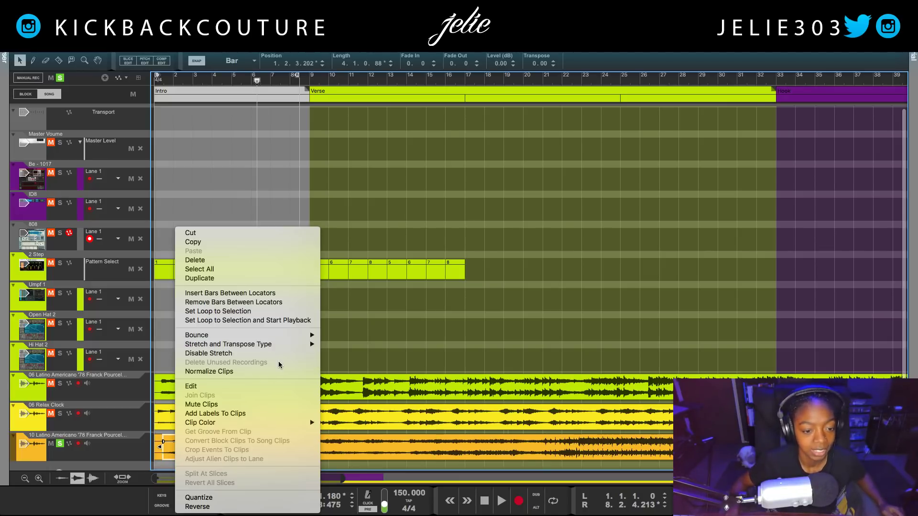
left_click(296, 320)
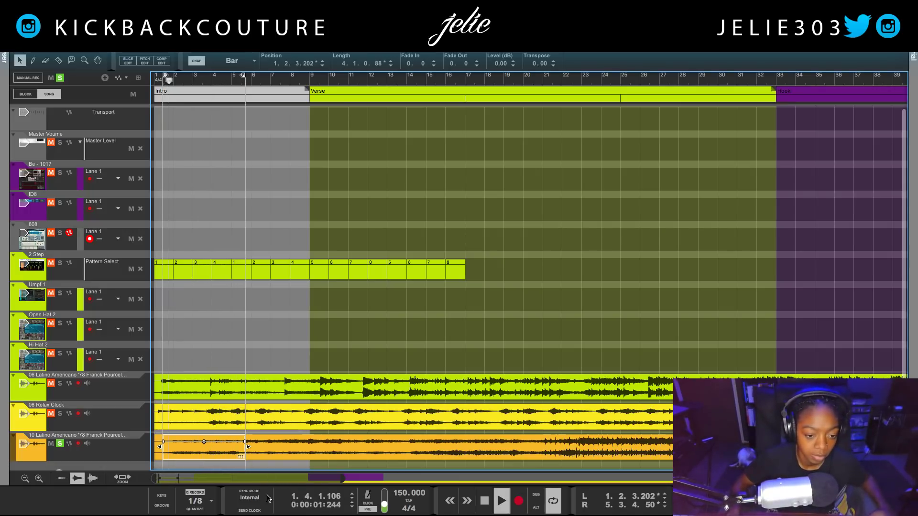
- Stop playback and move the leftover 10 Latino Americano piece two bars later
key("space")
left_click(260, 449)
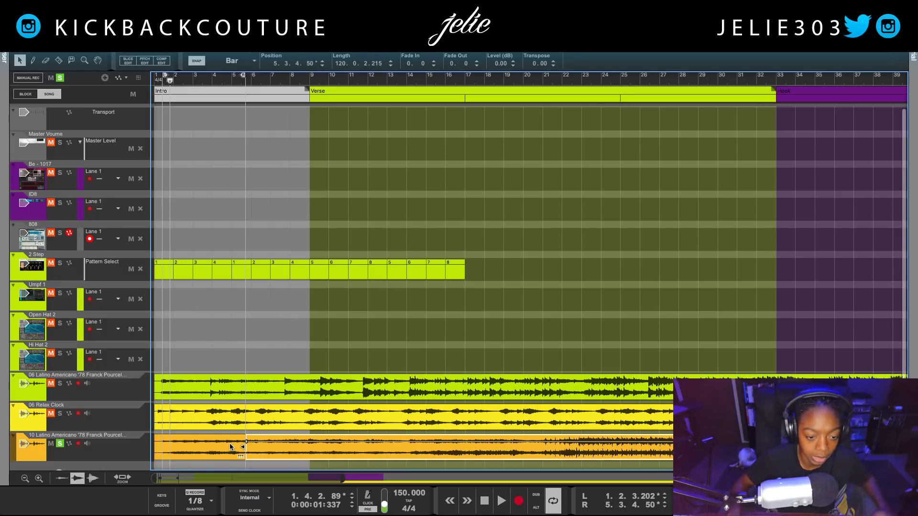
left_click_drag(263, 451, 308, 457)
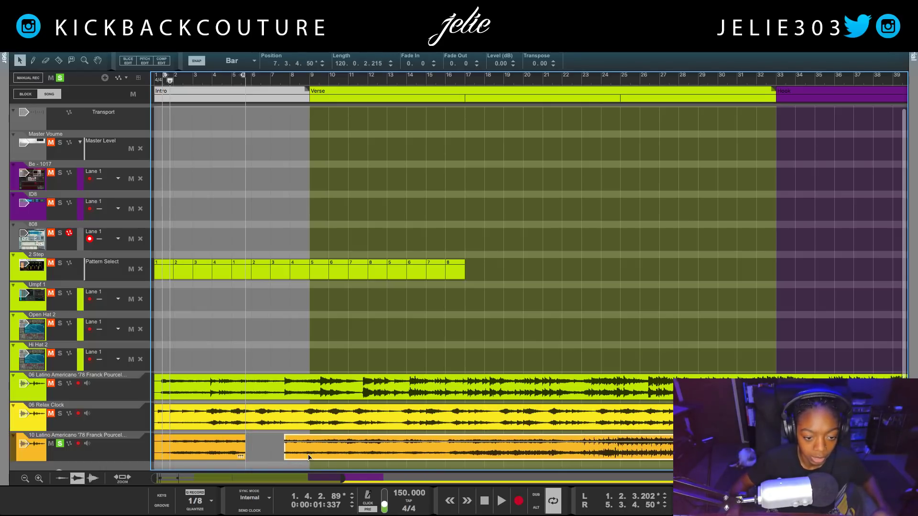
- Select the chopped 10 Latino Americano clip, move the right loop locator to bar 6, and set the song position to bar 5
left_click(223, 457)
key("e")
key("e")
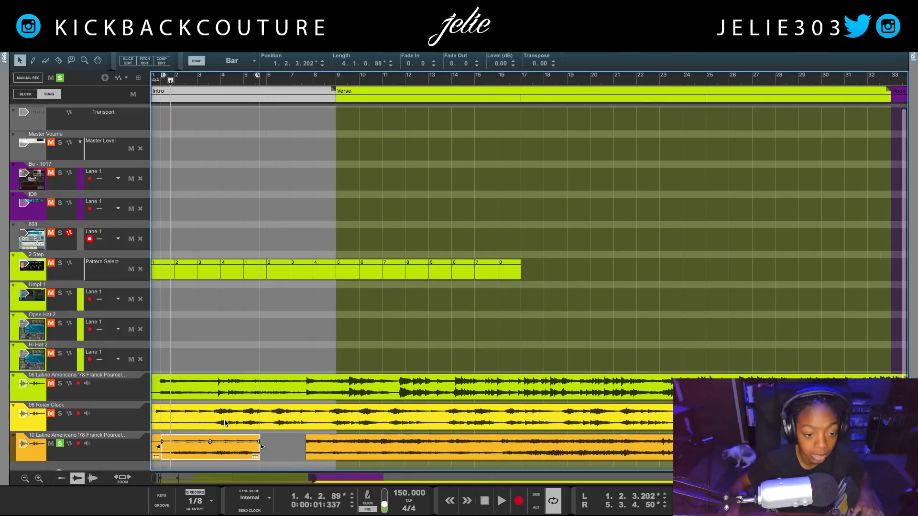
key("e")
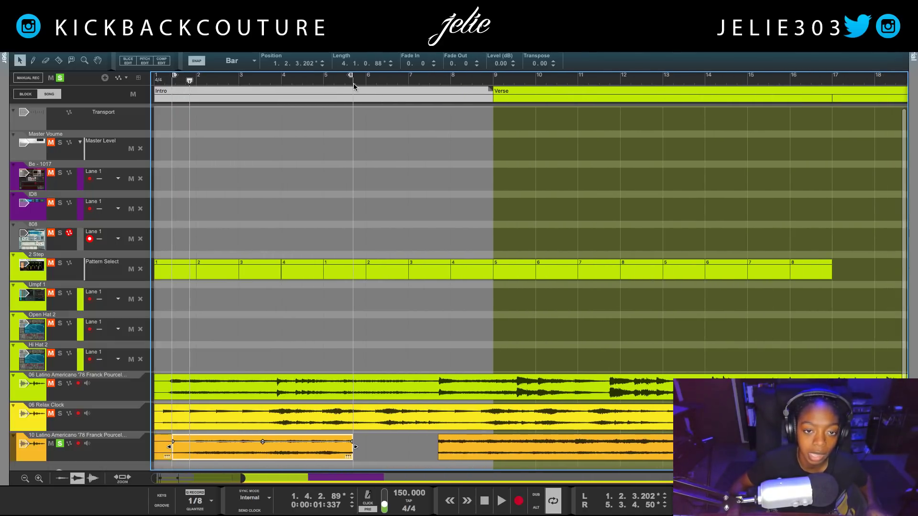
left_click_drag(351, 75, 359, 79)
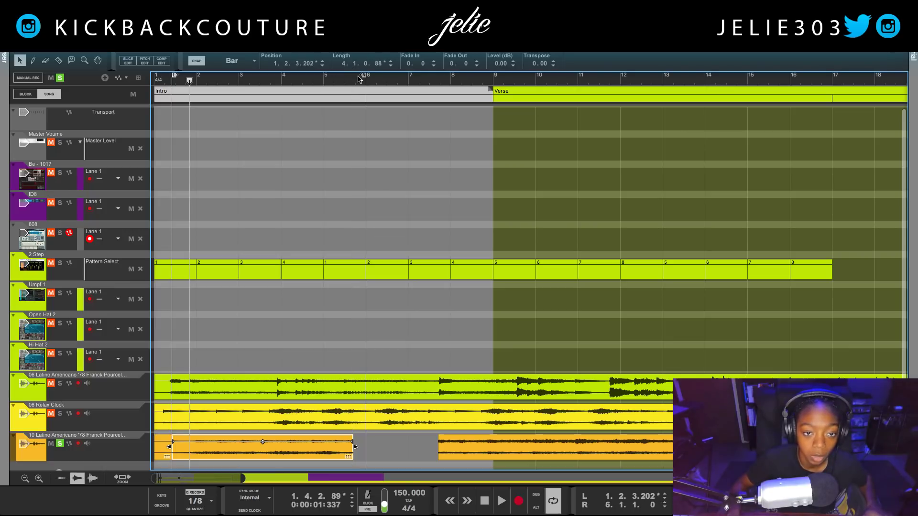
left_click(325, 77)
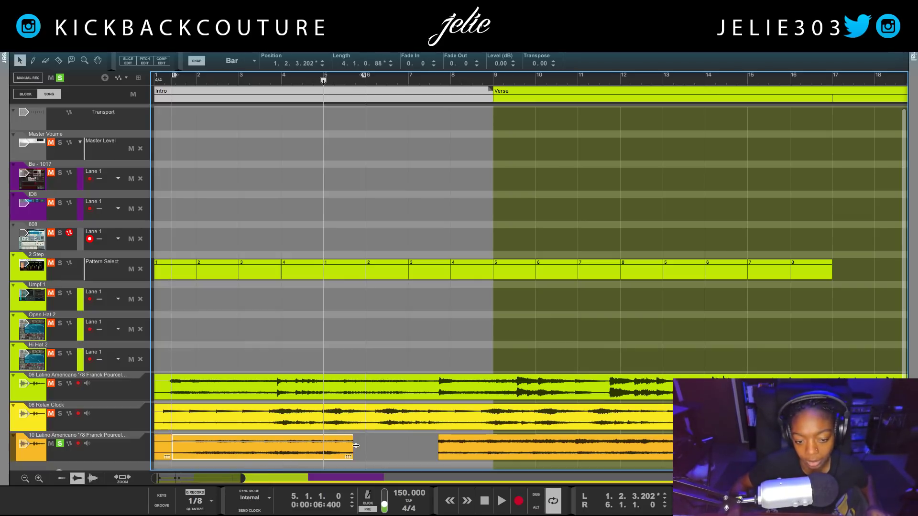
- Extend the end of the chopped 10 Latino Americano clip to bar 7 and play it from the left loop locator
left_click_drag(355, 445, 409, 449)
key("space")
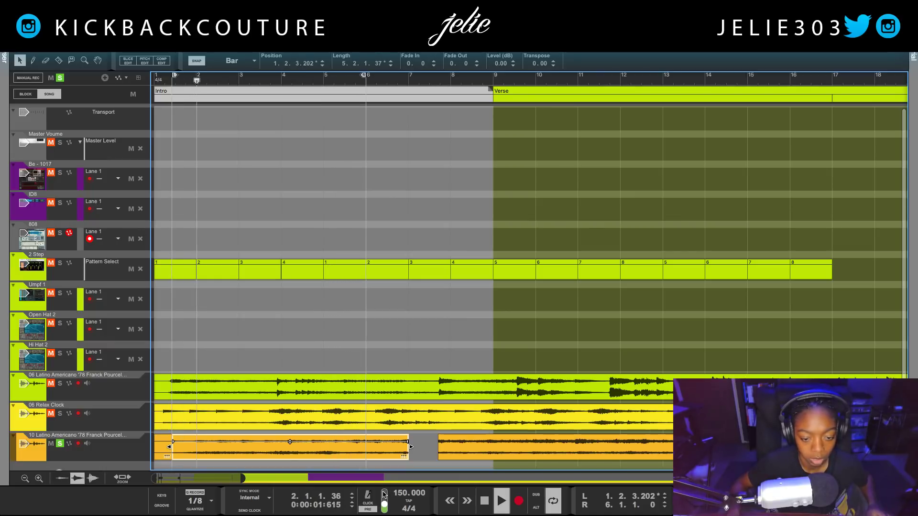
key("space")
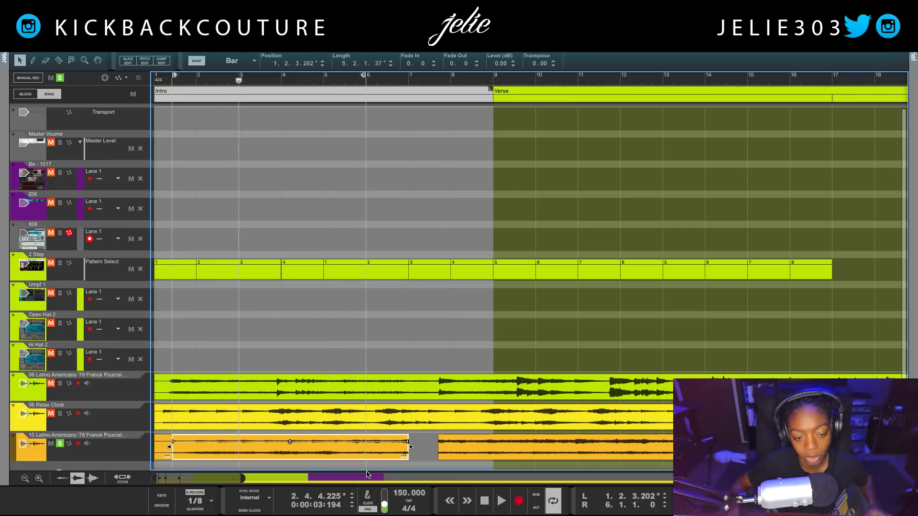
key("l")
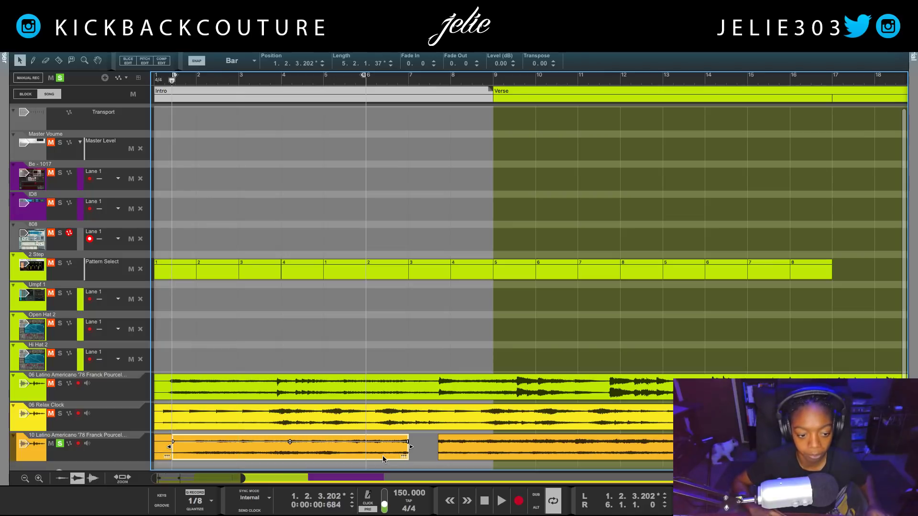
key("space")
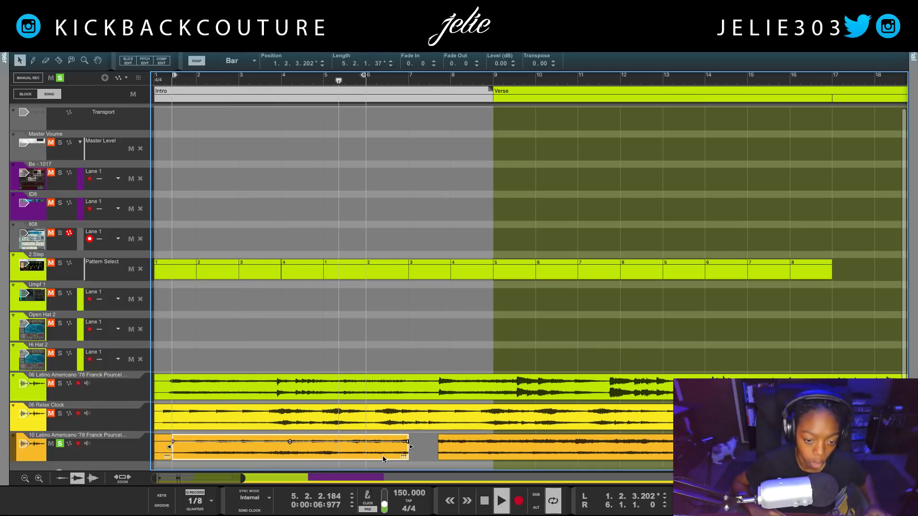
- Open the extended clip for slice editing and add a slice marker just after bar 5, beat 4, with snapping off
double_click(357, 449)
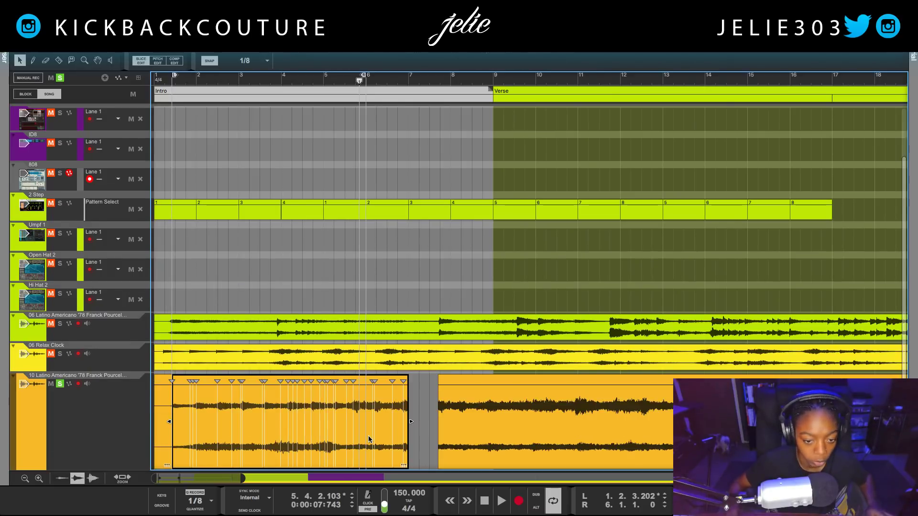
key("e")
scroll(365, 435, "up", 6)
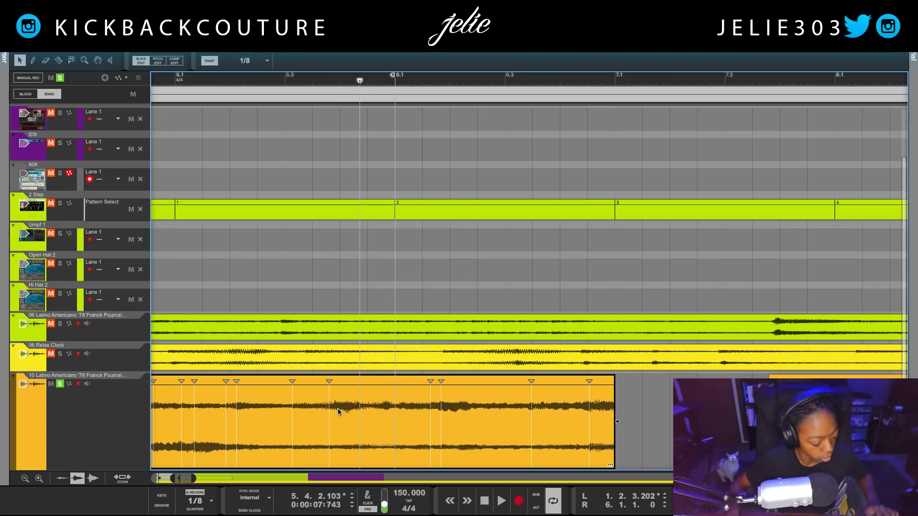
scroll(338, 410, "up", 5)
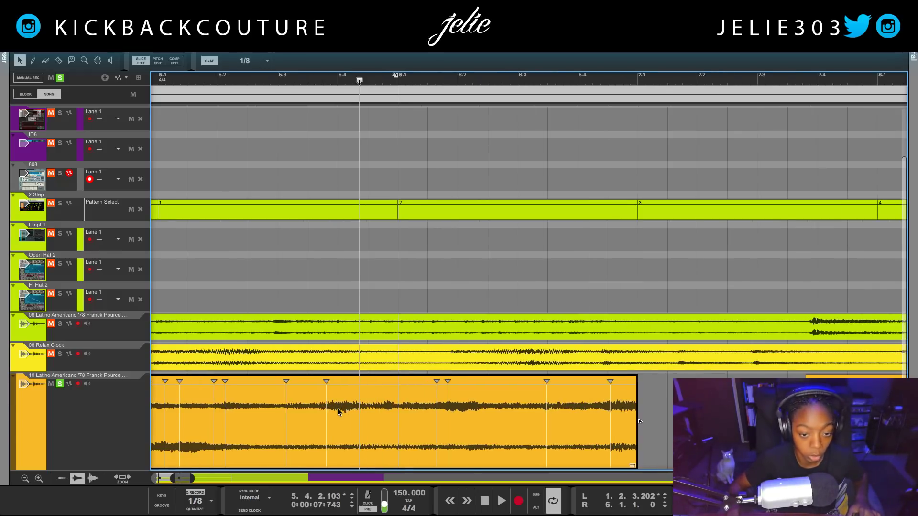
scroll(337, 408, "left", 2)
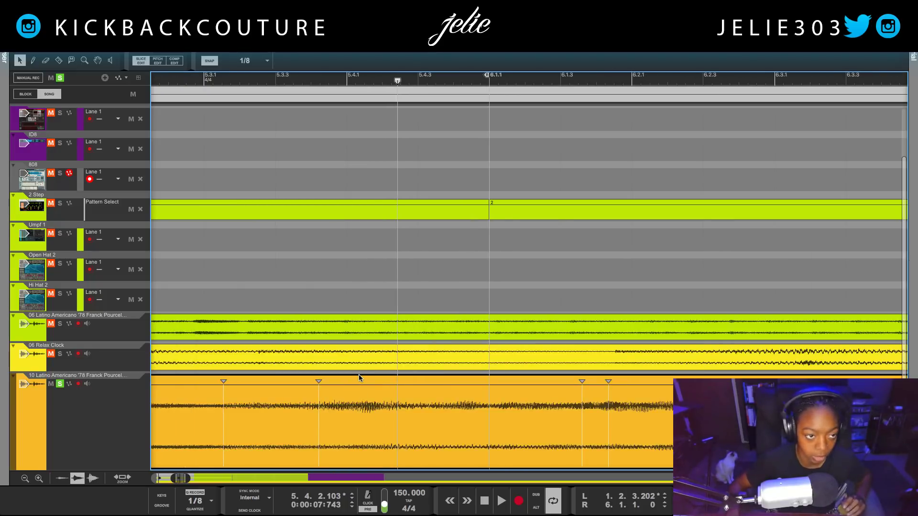
key("2")
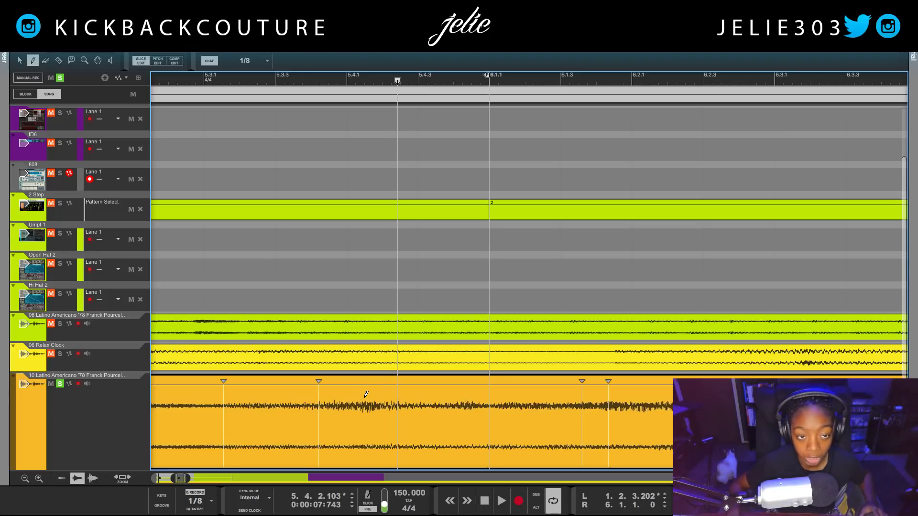
left_click(366, 394)
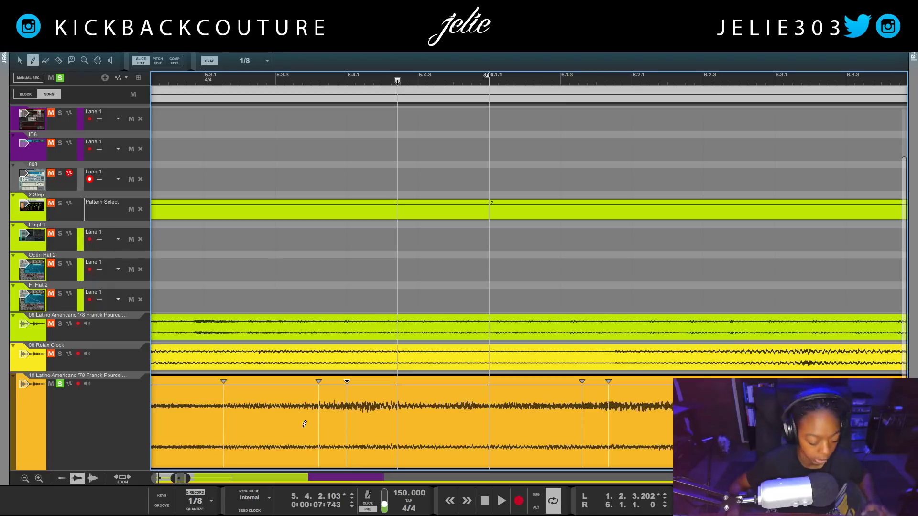
key("ctrl+z")
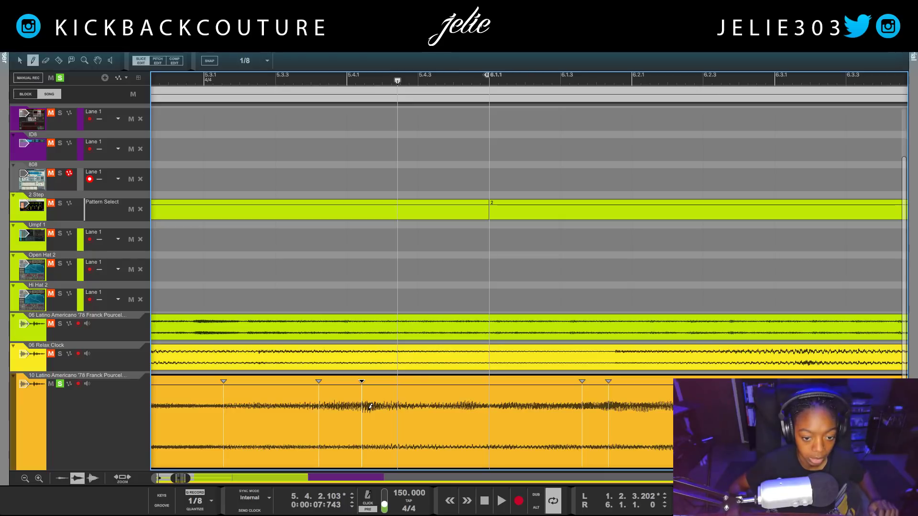
- Audition the new slice and shift its marker slightly later in the waveform without stretching the audio
key("q")
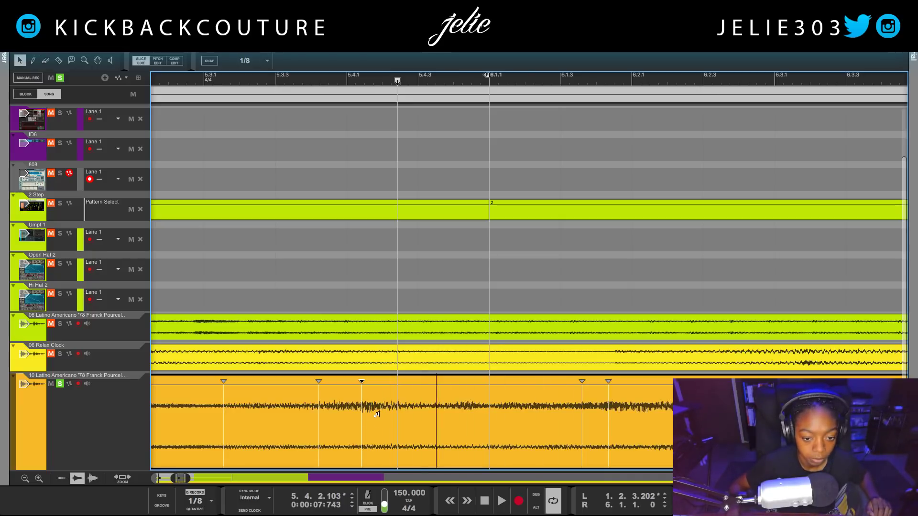
left_click(377, 414)
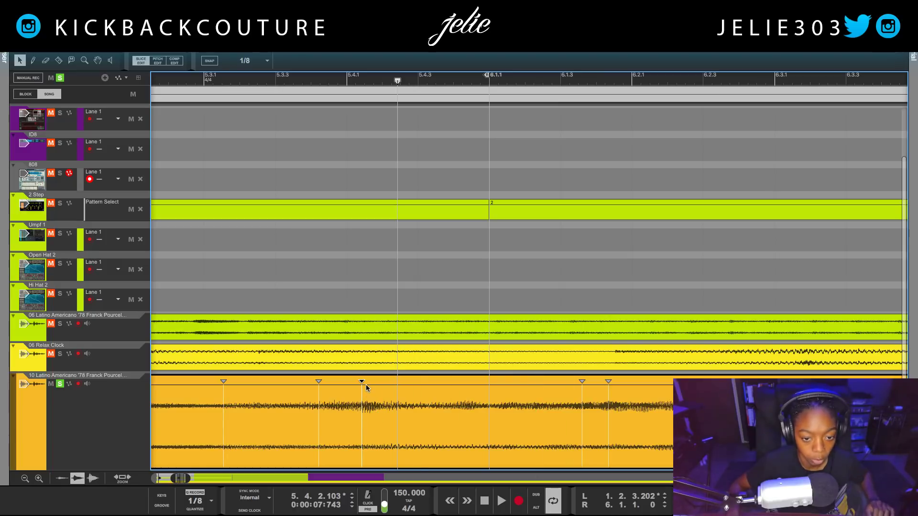
mouse_move(362, 381)
left_mouse_down()
mouse_move(488, 421)
mouse_move(430, 427)
mouse_move(443, 432)
left_mouse_up()
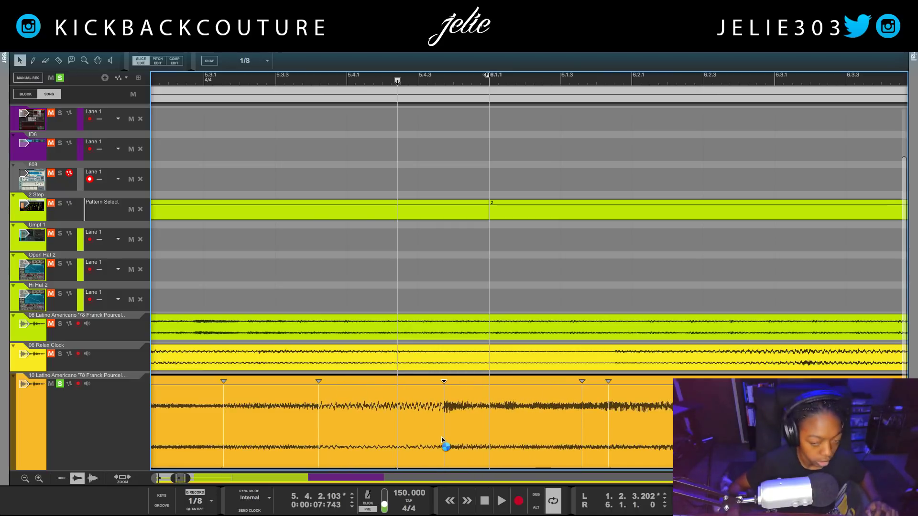
key("ctrl+z")
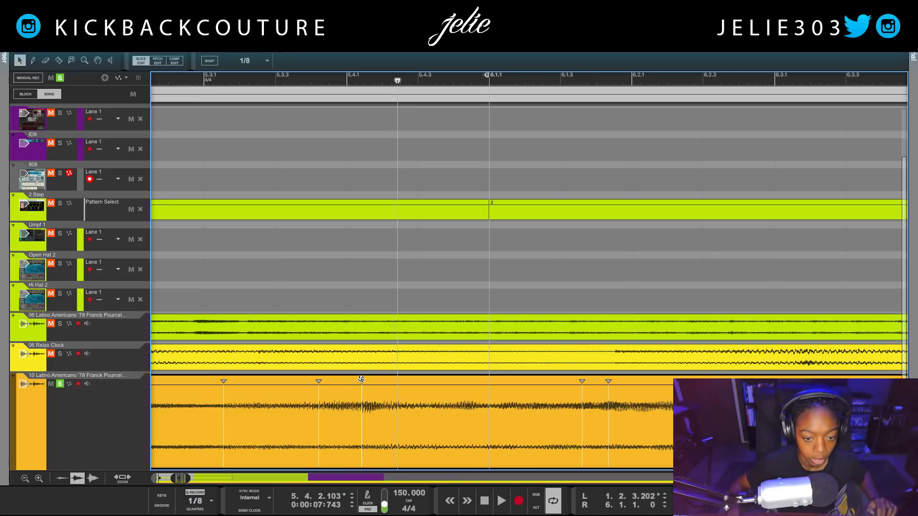
left_click_drag(361, 381, 366, 381)
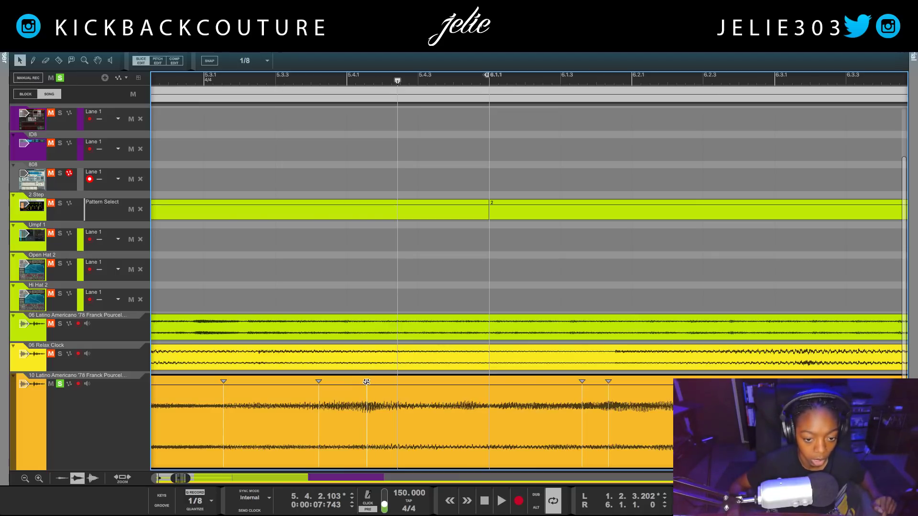
mouse_move(366, 382)
left_mouse_down()
mouse_move(377, 381)
mouse_move(365, 381)
left_mouse_up()
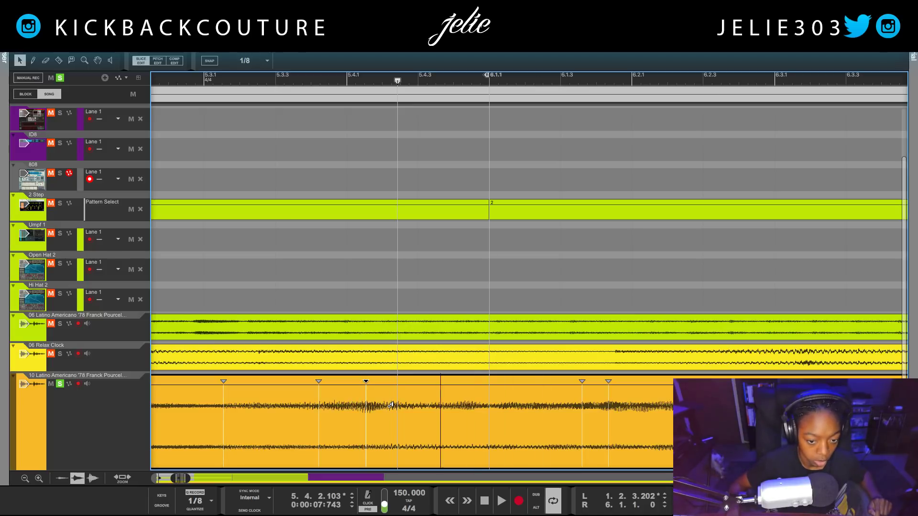
- Split the 10 Latino Americano clip at the new slice marker and delete the piece after it
right_click(365, 399)
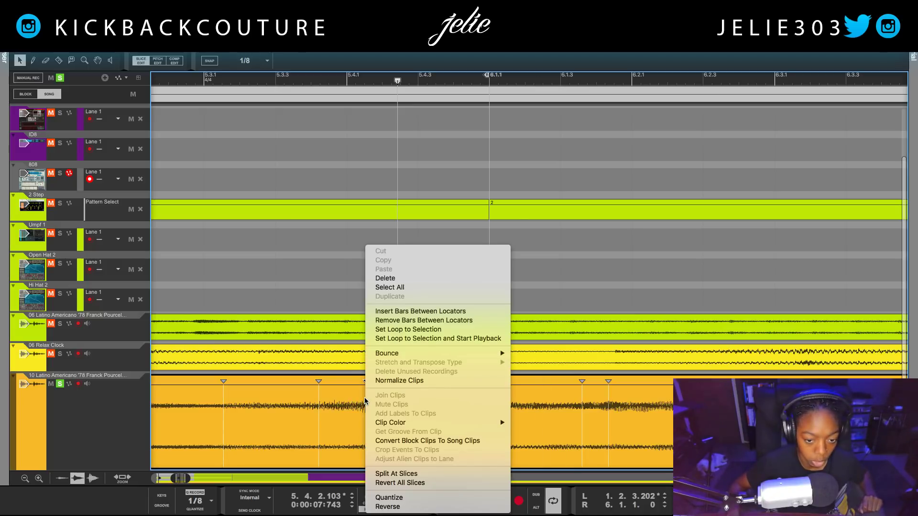
left_click(401, 473)
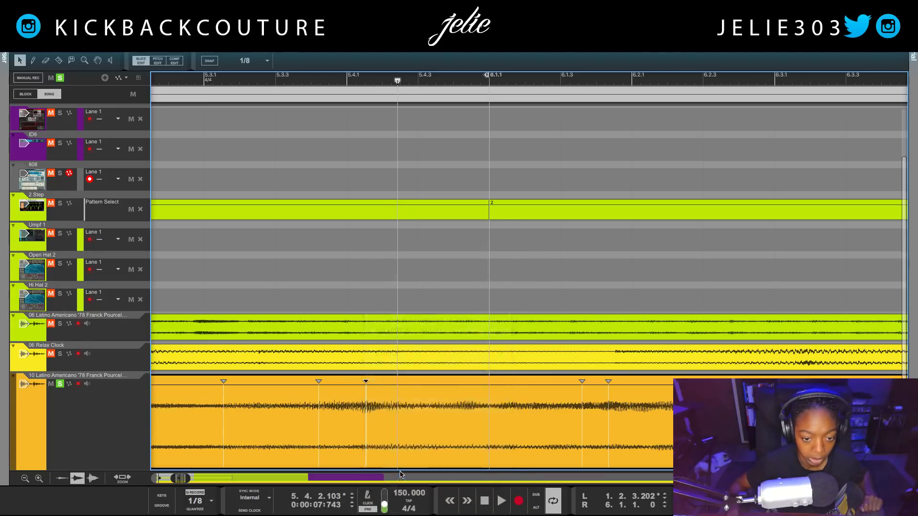
left_click(418, 429)
key("Delete")
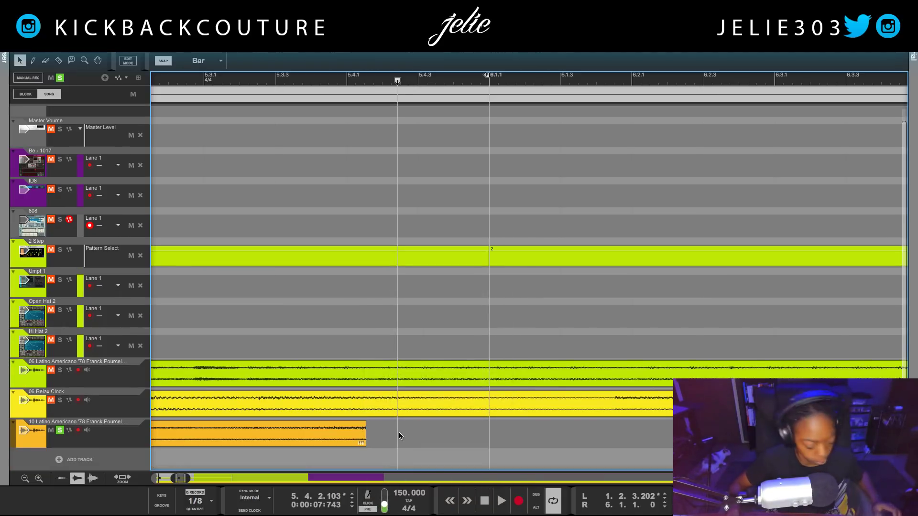
- Set the loop to the trimmed 10 Latino Americano clip and start playback, with the whole clip in view
scroll(299, 317, "left", 5)
scroll(334, 433, "left", 4)
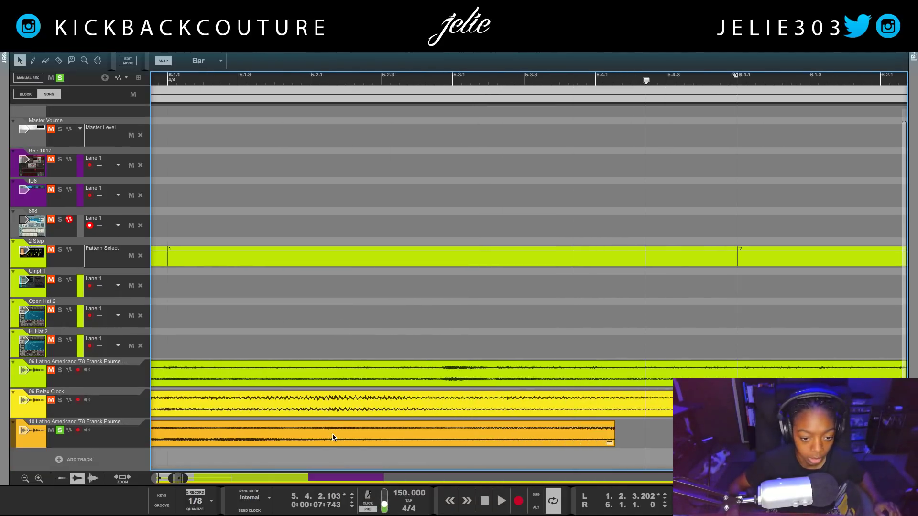
left_click(334, 434)
right_click(285, 433)
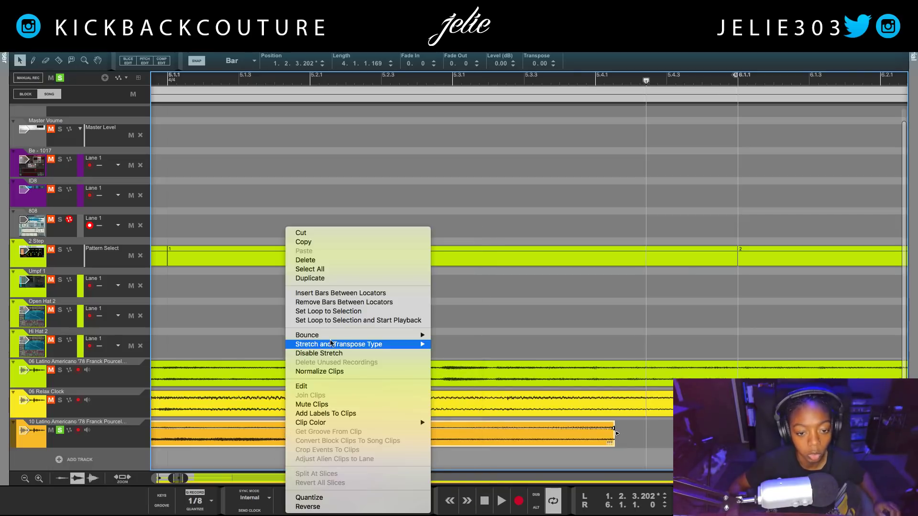
left_click(342, 321)
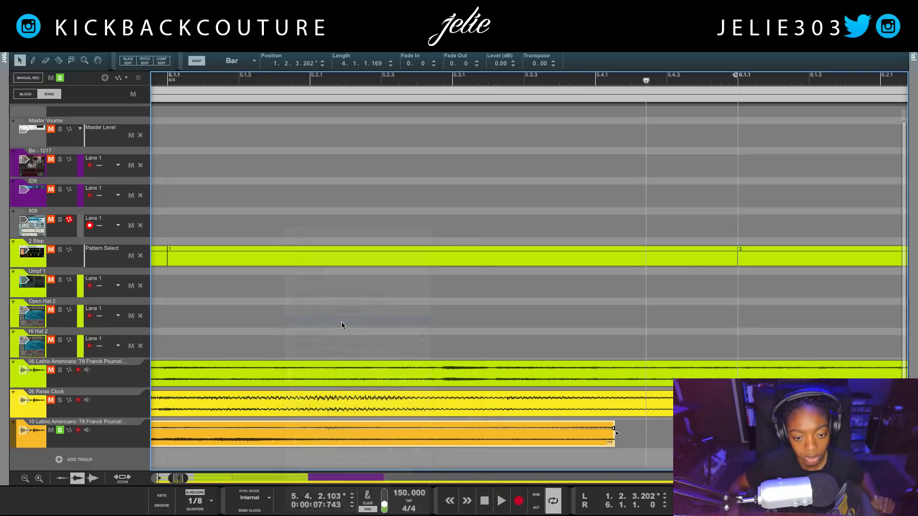
scroll(329, 311, "down", 3)
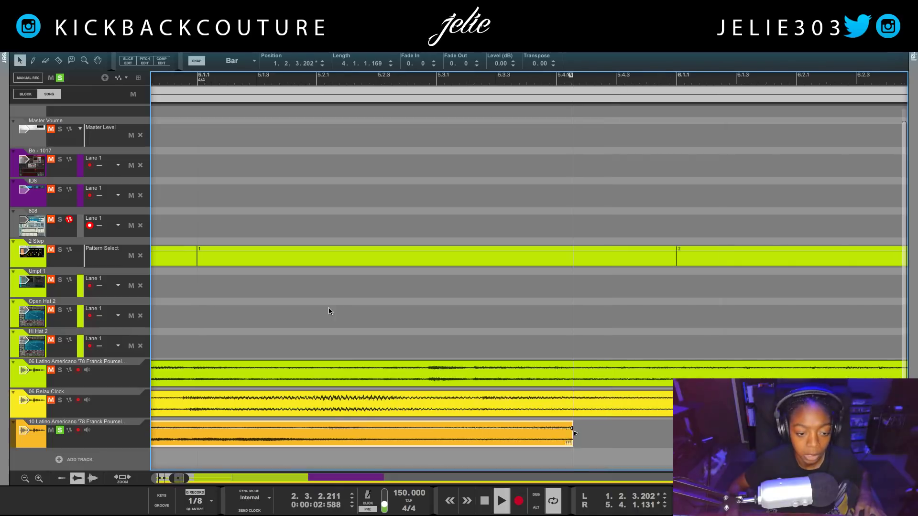
scroll(403, 397, "down", 4)
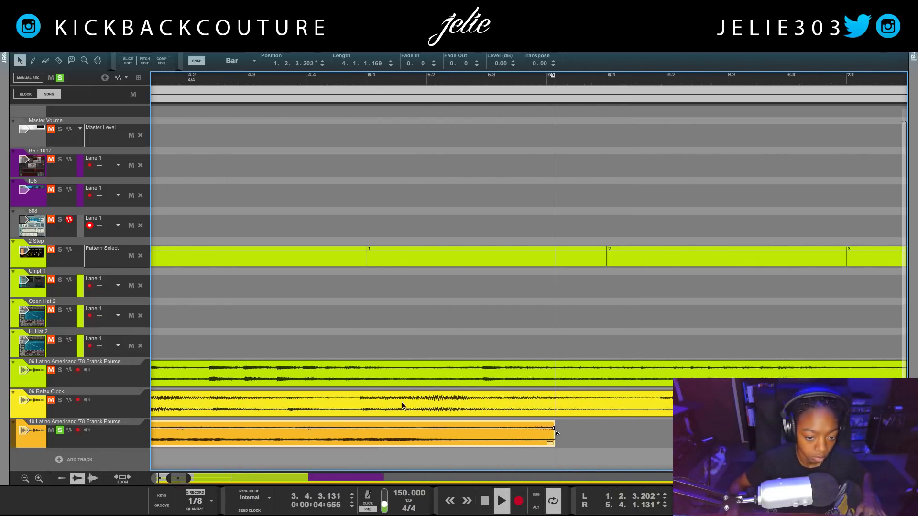
scroll(403, 438, "down", 3)
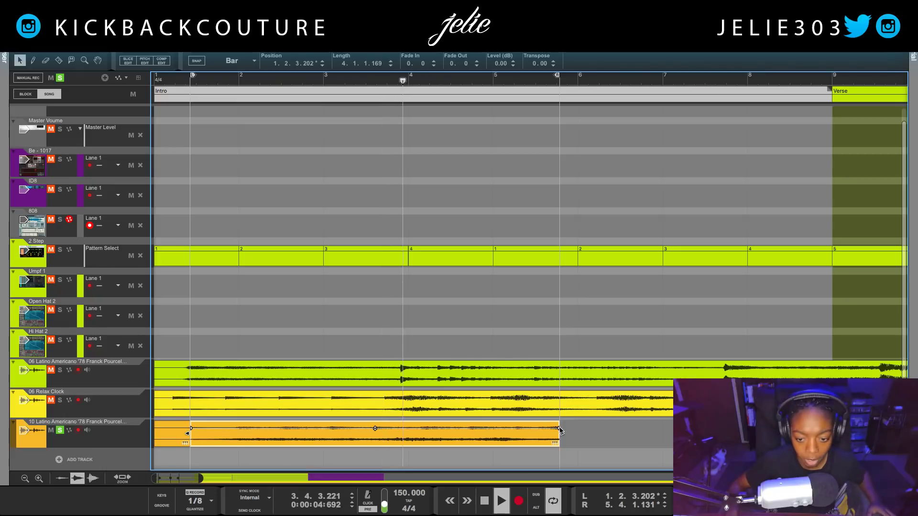
- Give the looped 10 Latino Americano clip a 108-tick fade-out and an 86-tick fade-in
mouse_move(558, 428)
left_mouse_down()
mouse_move(549, 428)
mouse_move(557, 428)
left_mouse_up()
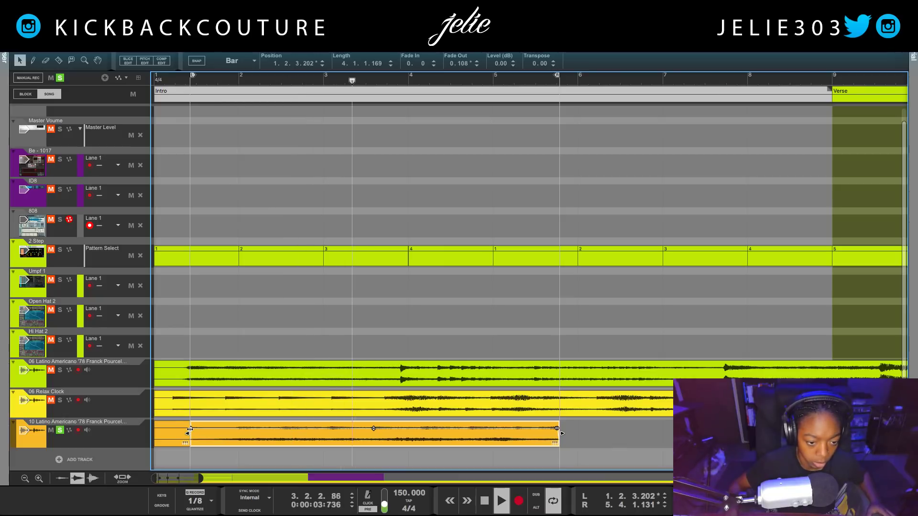
left_click_drag(191, 428, 194, 428)
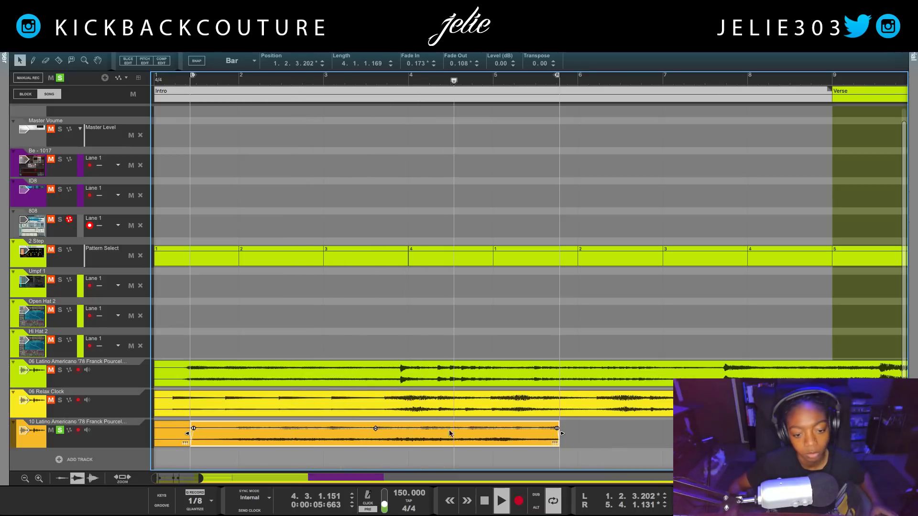
left_click(599, 445)
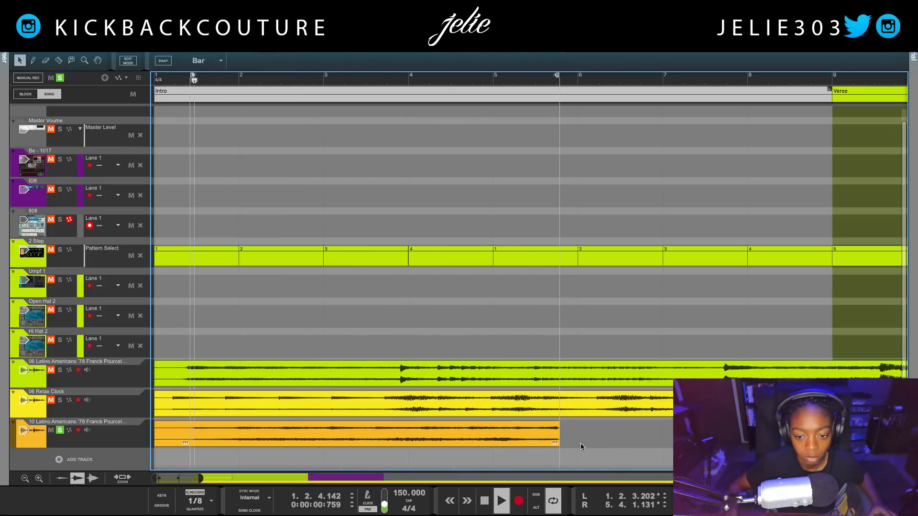
left_click(210, 437)
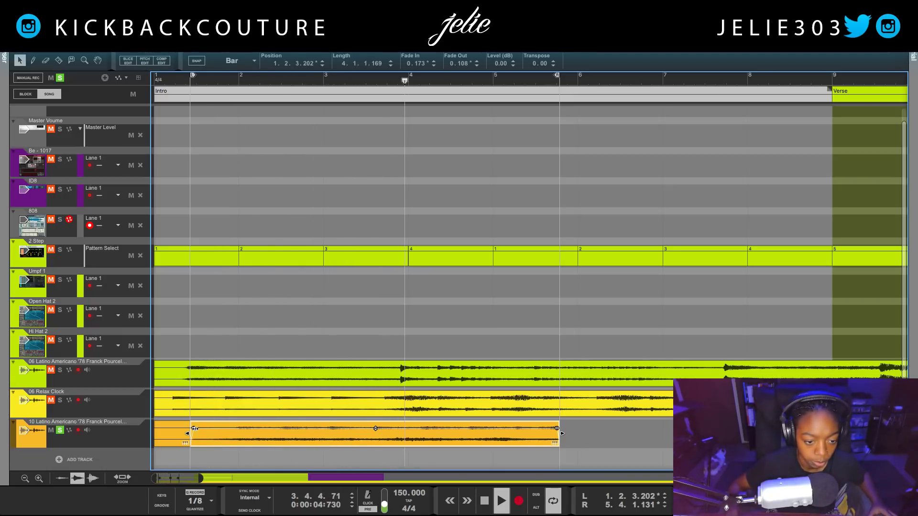
left_click_drag(194, 427, 193, 429)
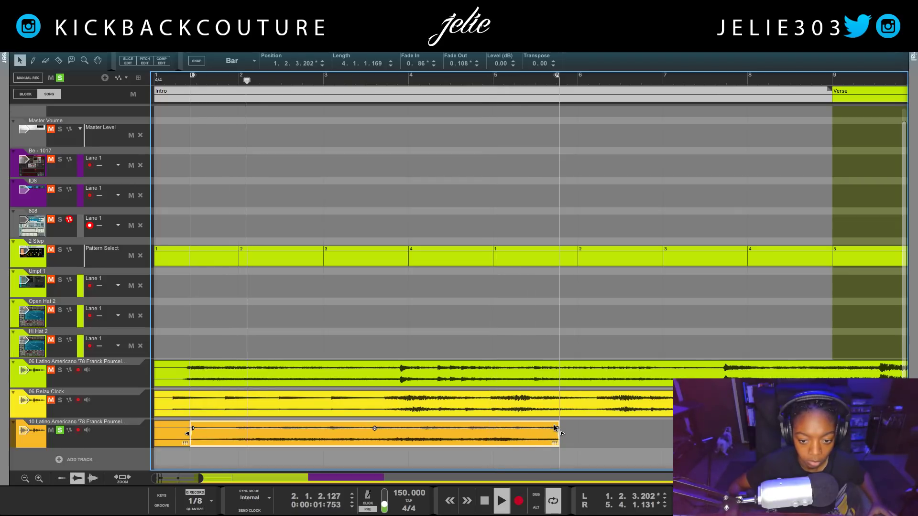
- Stop playback and delete the 10 Latino Americano track
key("space")
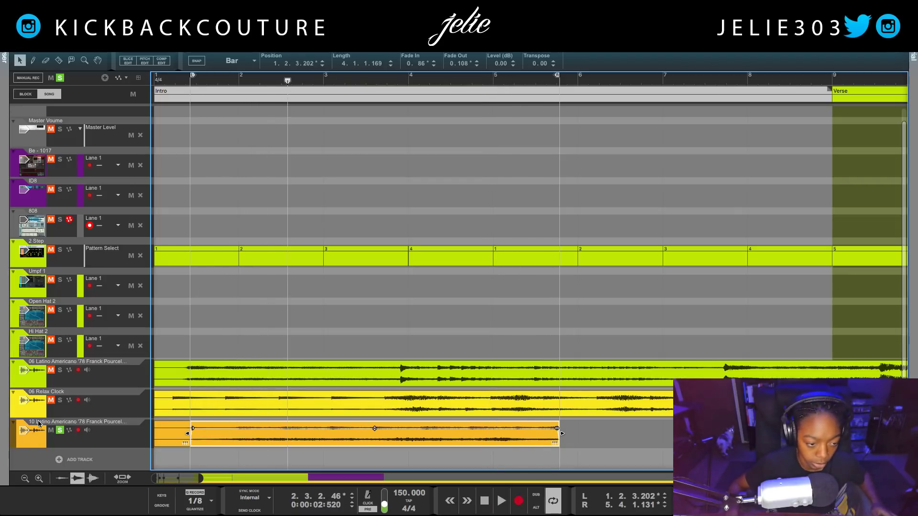
left_click(40, 427)
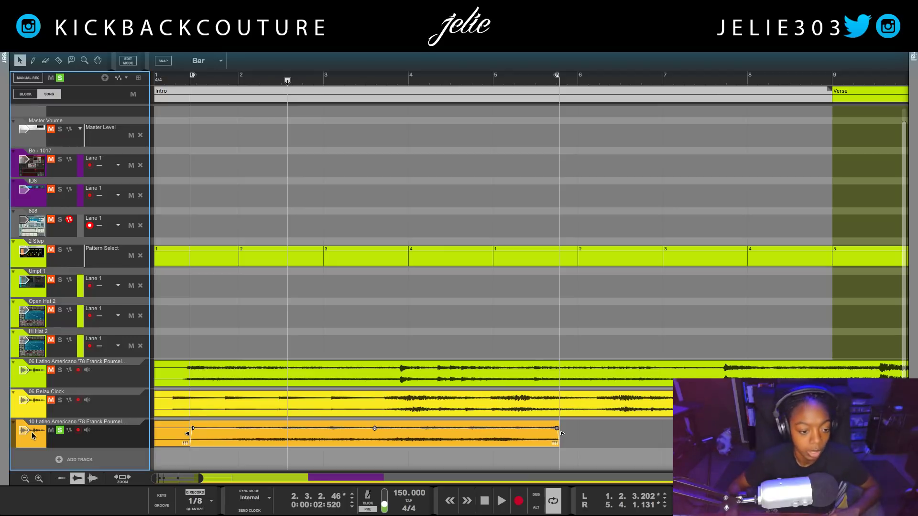
key("Delete")
- Select the 06 Relax Clock clip, return the song position to the start, and solo the 06 Relax Clock track
mouse_move(213, 418)
left_mouse_down()
mouse_move(230, 420)
mouse_move(205, 430)
left_mouse_up()
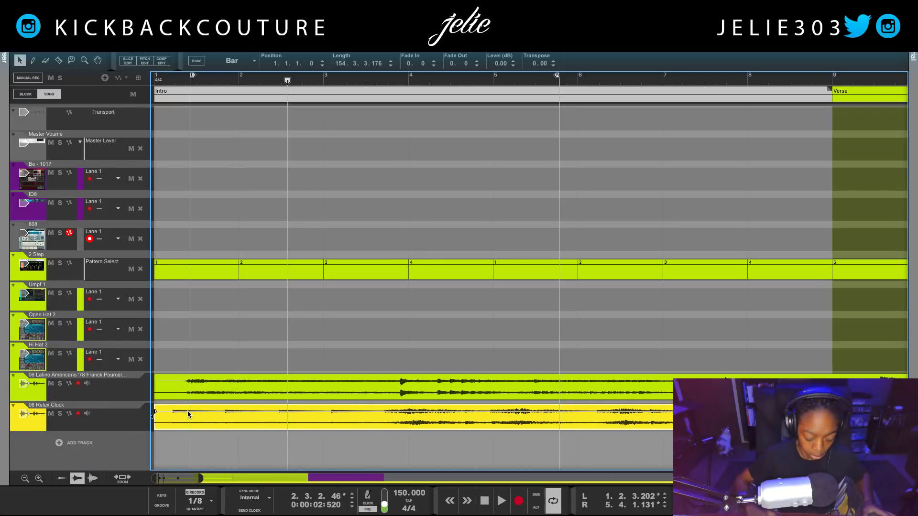
key("Home")
left_click(60, 413)
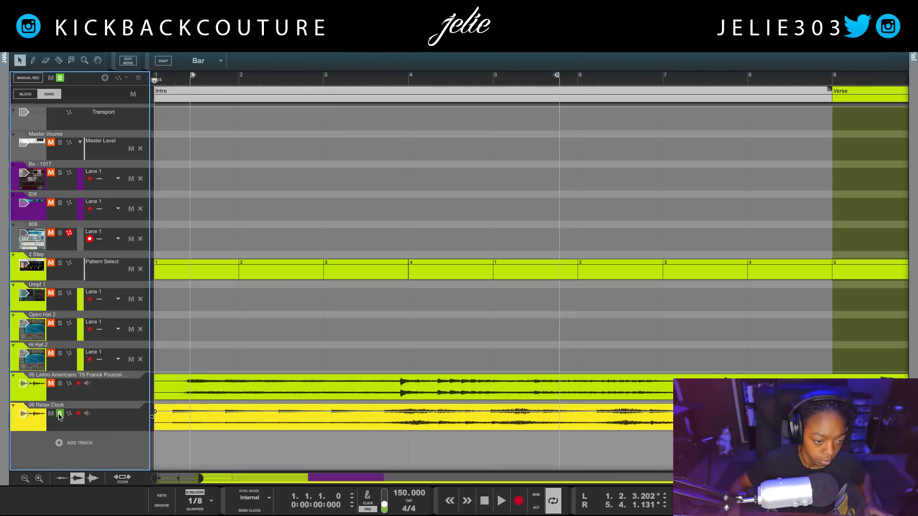
- Listen to the soloed 06 Relax Clock sample from the song start and again from about bar 33
key("space")
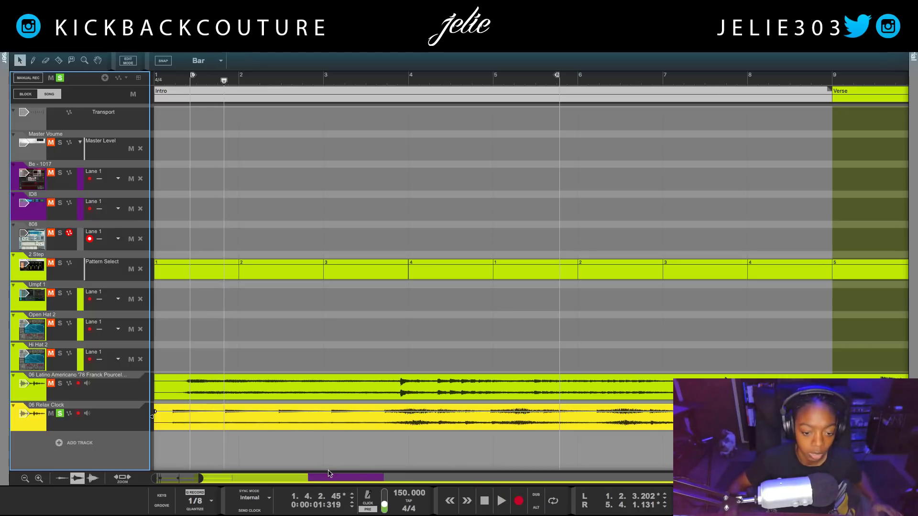
left_click_drag(202, 484, 352, 490)
left_click(728, 76)
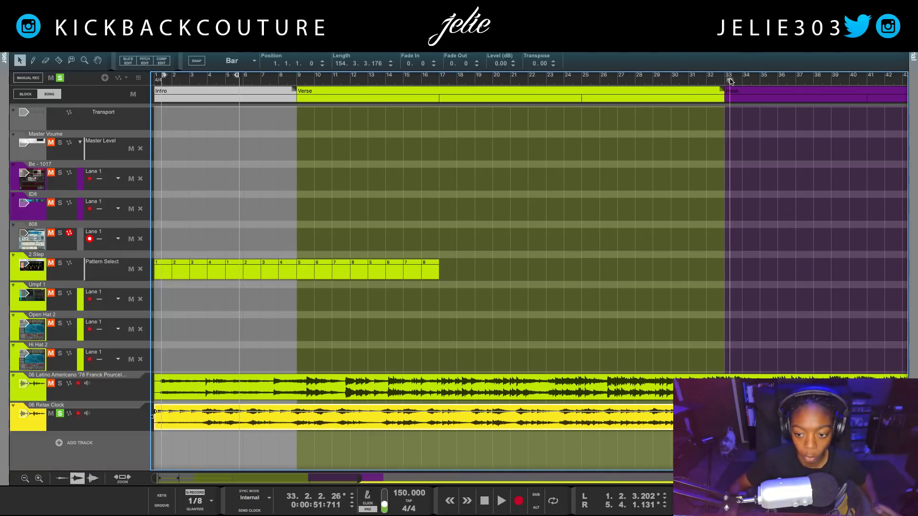
key("space")
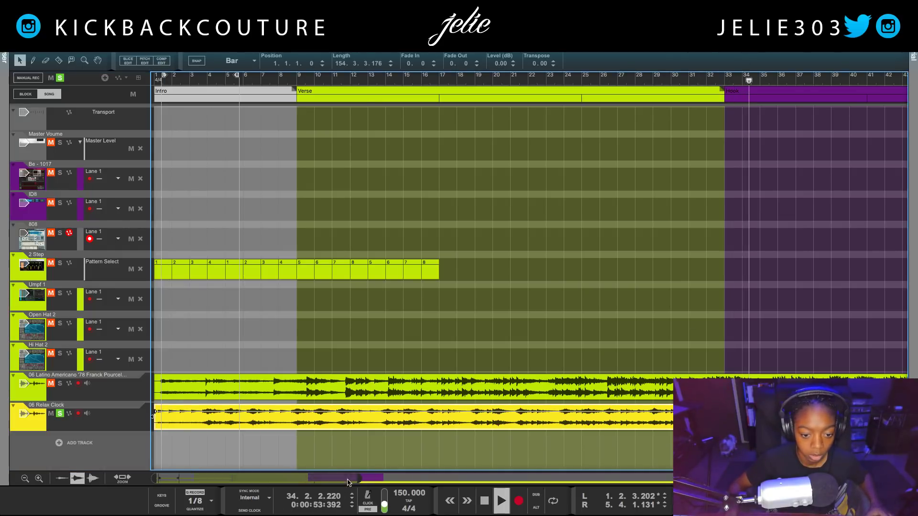
left_click_drag(268, 477, 390, 480)
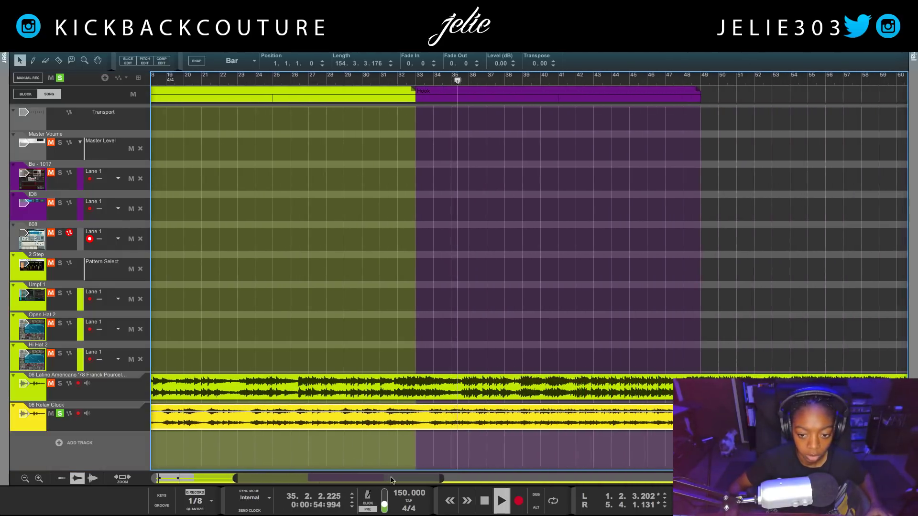
- Open the 06 Relax Clock clip for slice editing, audition it around bar 33, and split it at the slice just before bar 34
left_click(448, 420)
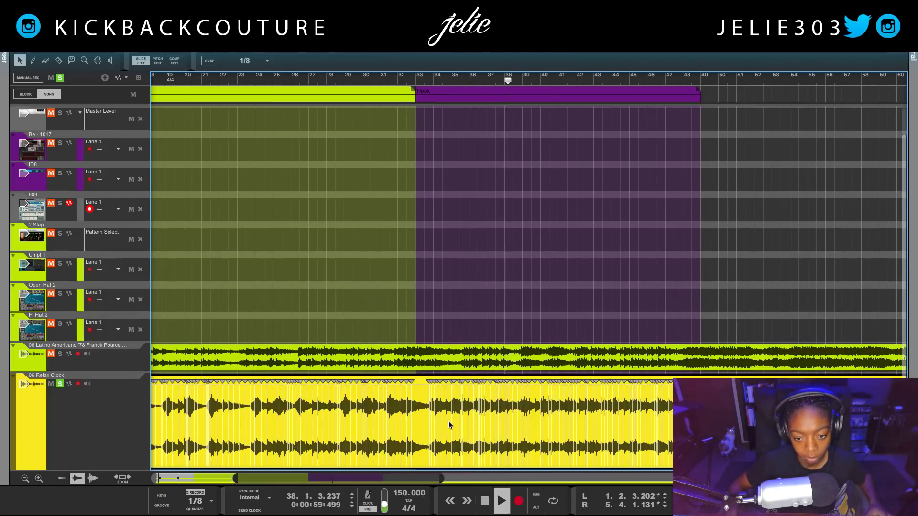
key("space")
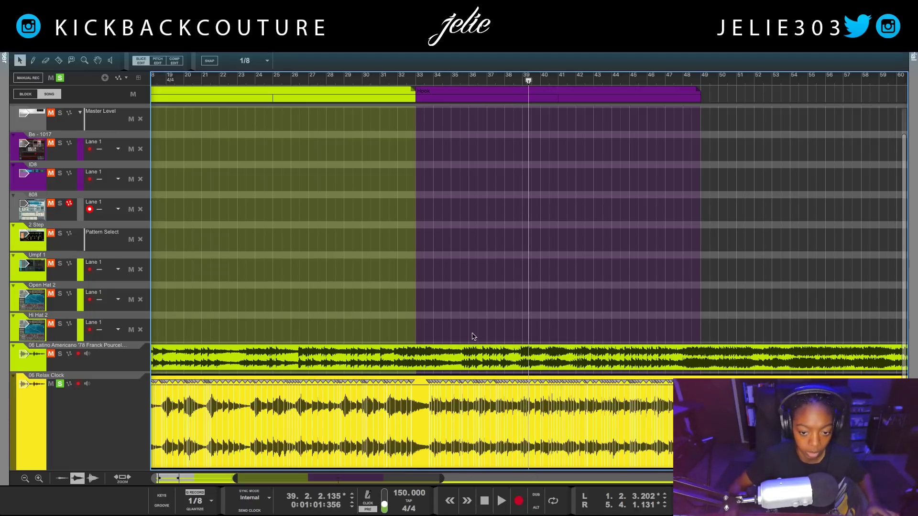
key("h")
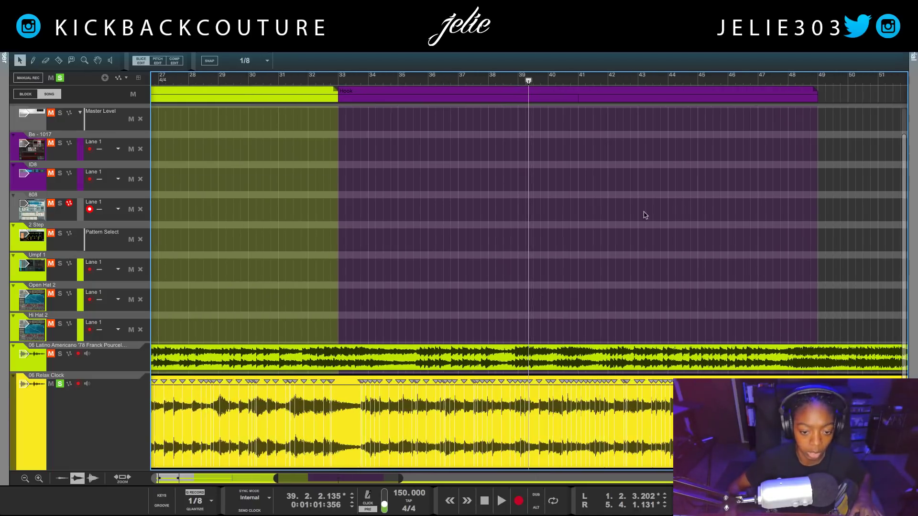
left_click(296, 81)
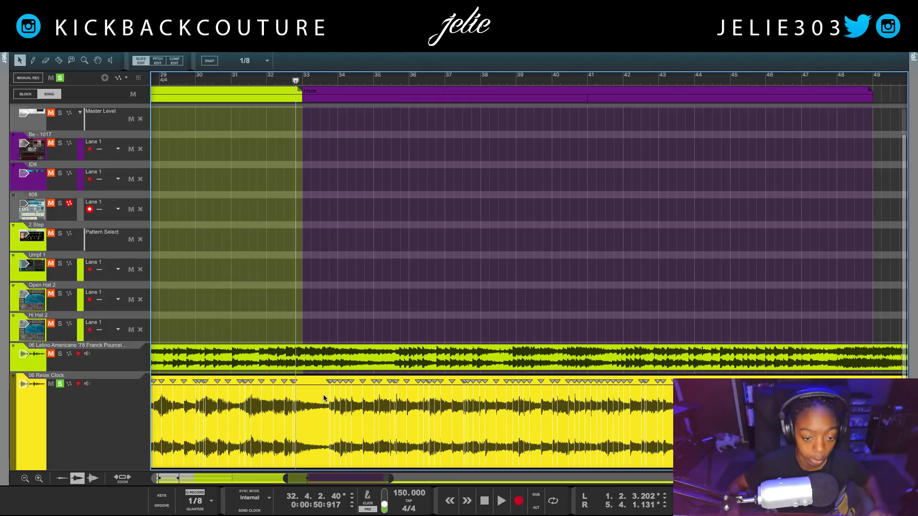
key("space")
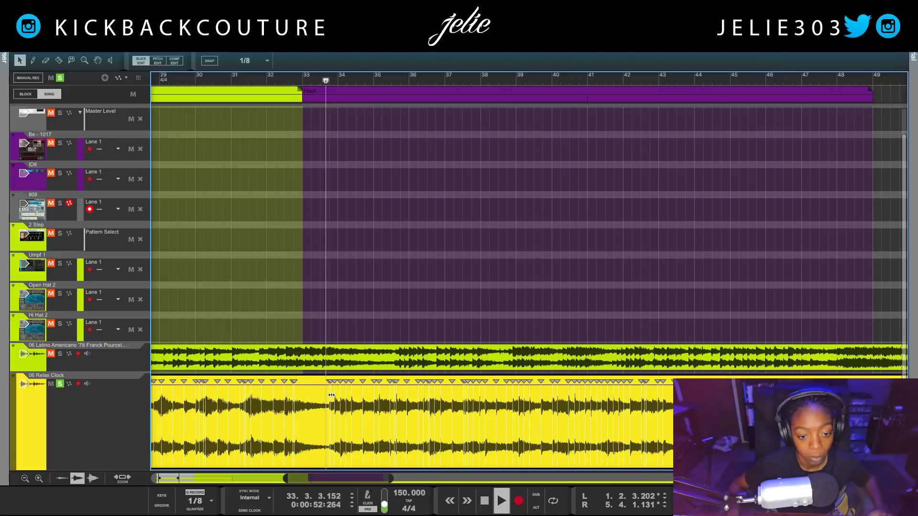
right_click(331, 394)
key("Escape")
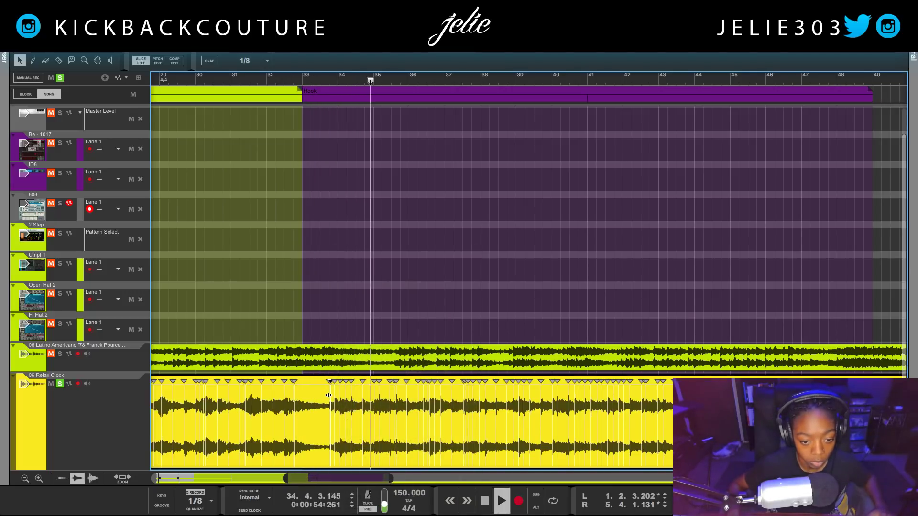
right_click(329, 394)
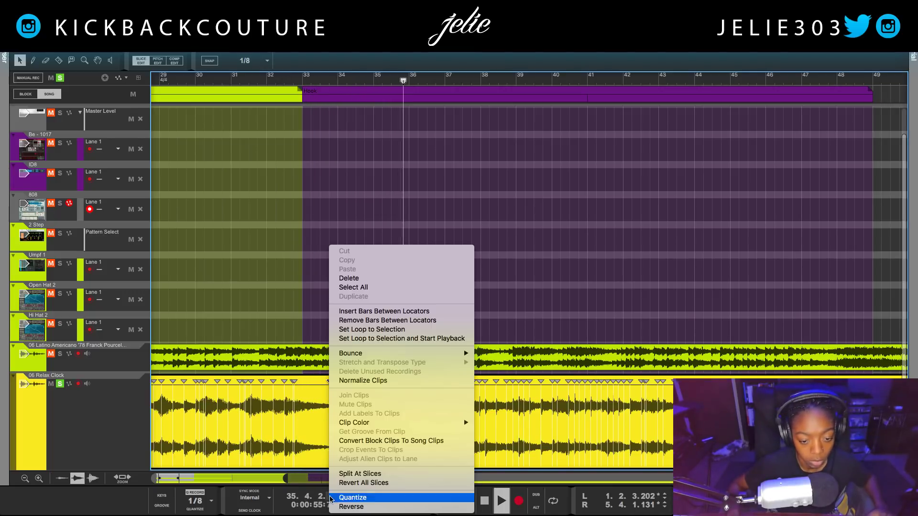
left_click(343, 474)
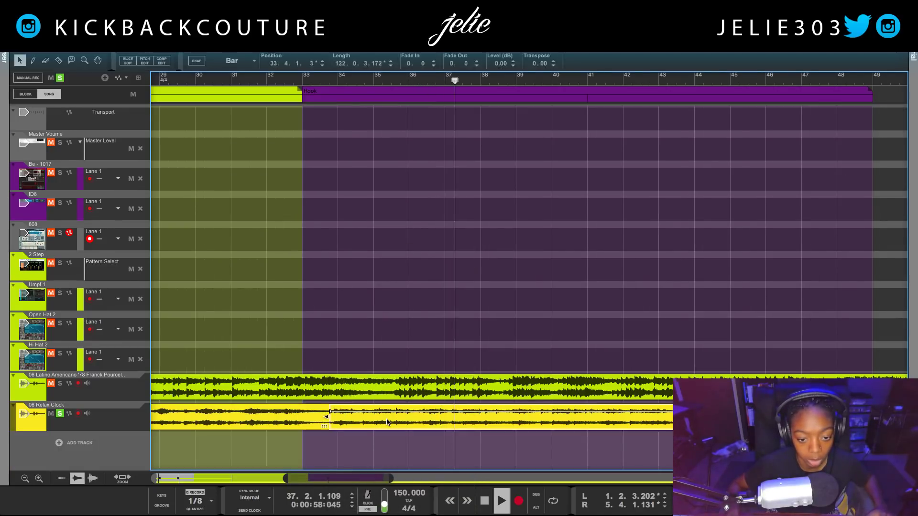
- Audition the second part of 06 Relax Clock from about bar 33.5 and split it at a slice between bars 38 and 39
key("space")
scroll(191, 153, "left", 1)
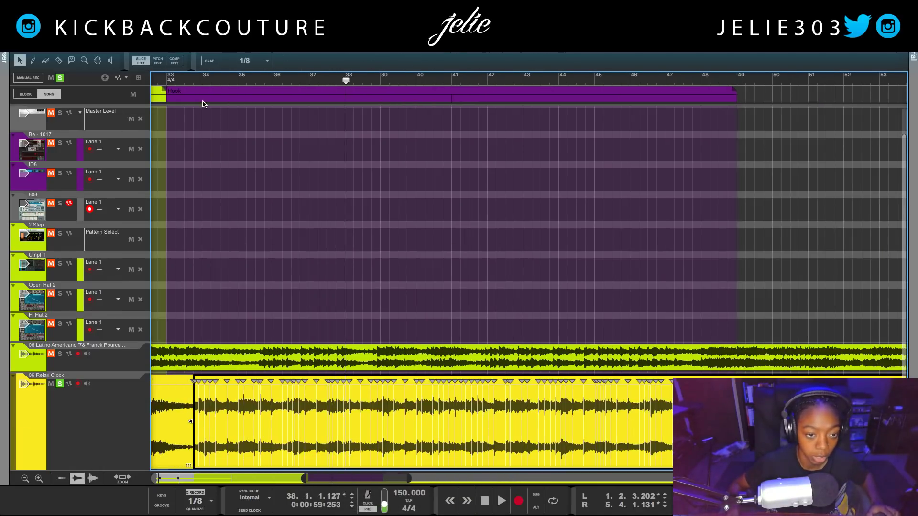
left_click(201, 75)
left_click(186, 76)
key("space")
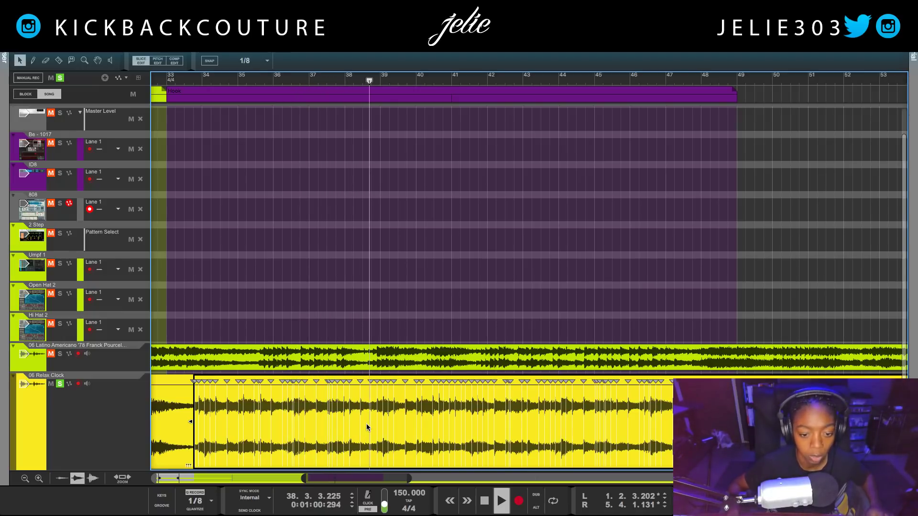
key("space")
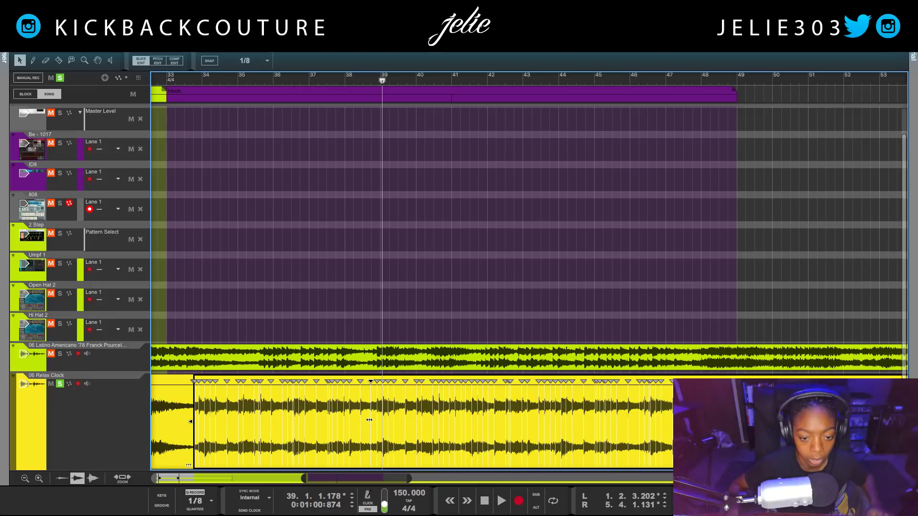
right_click(369, 419)
left_click(404, 473)
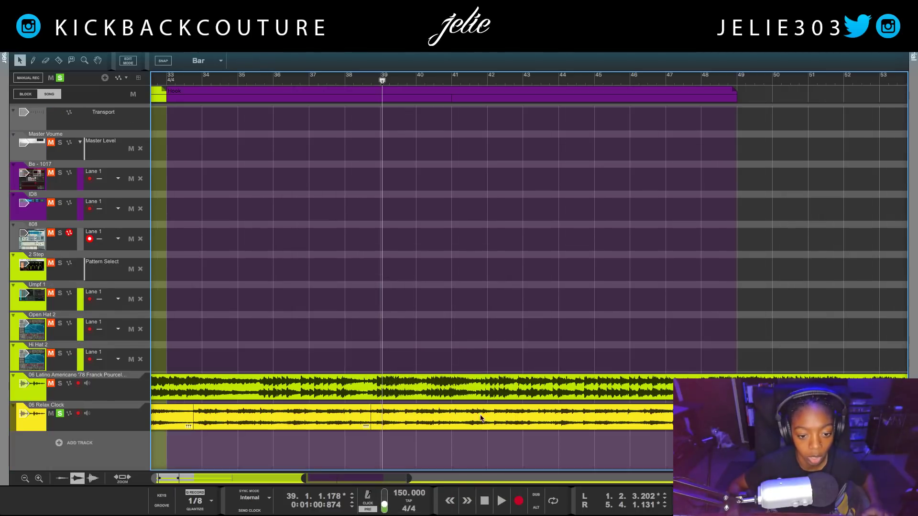
- Delete the 06 Relax Clock clips after and before the chopped middle section
left_click(557, 415)
key("Delete")
scroll(358, 406, "left", 3)
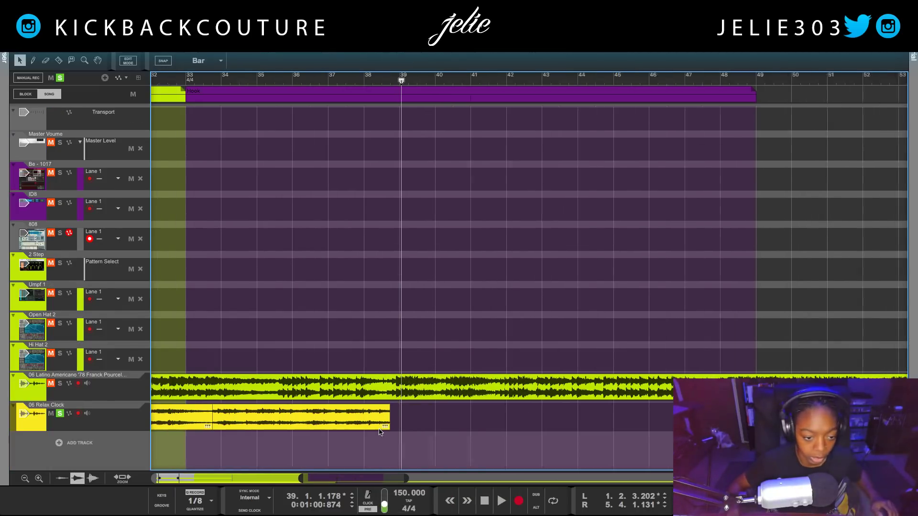
left_click(287, 425)
key("Delete")
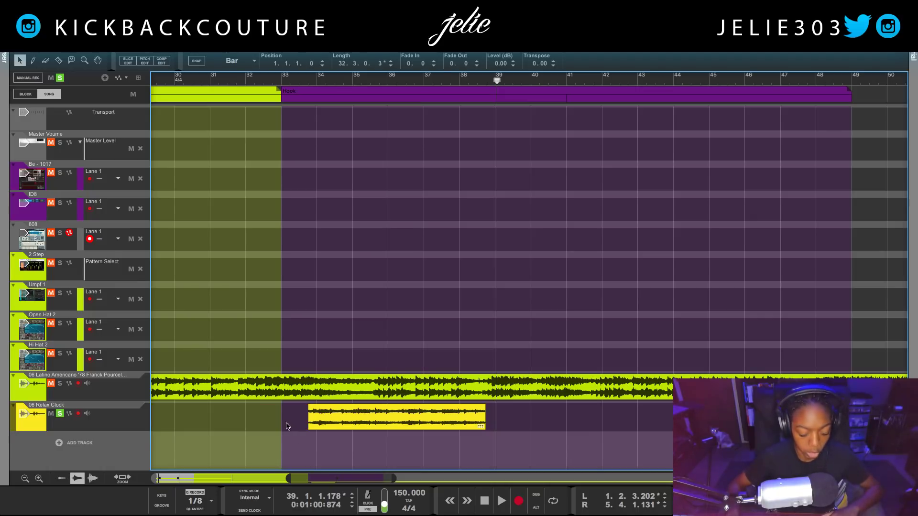
- Move the remaining 06 Relax Clock clip to position 1.1.1.0, at the start of the intro
left_click(352, 427)
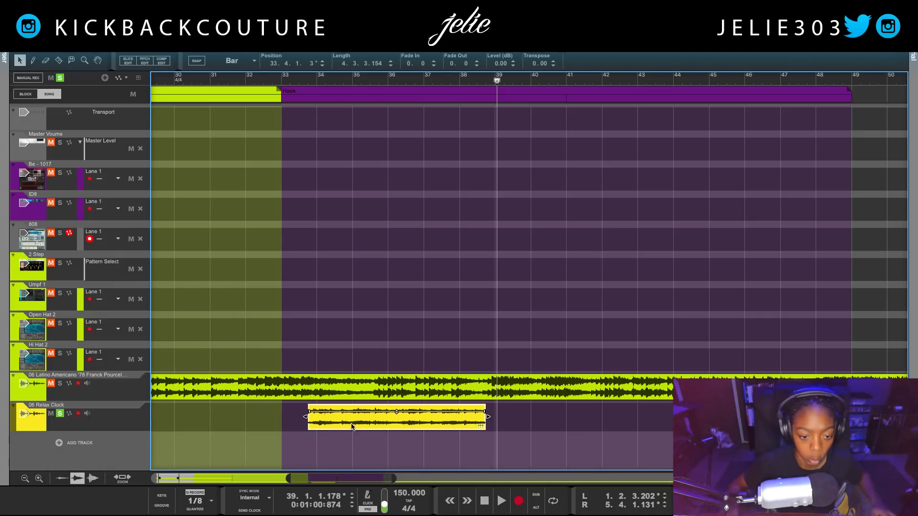
left_click(296, 61)
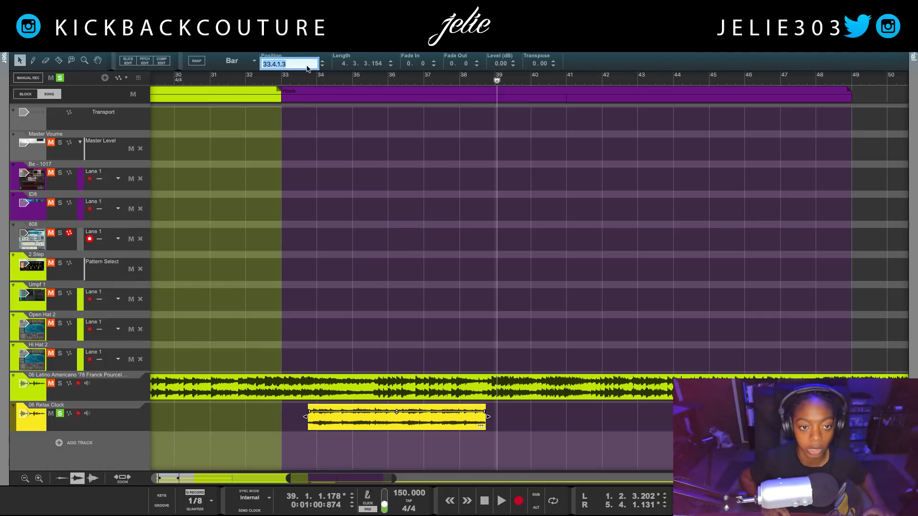
type("0")
key("Return")
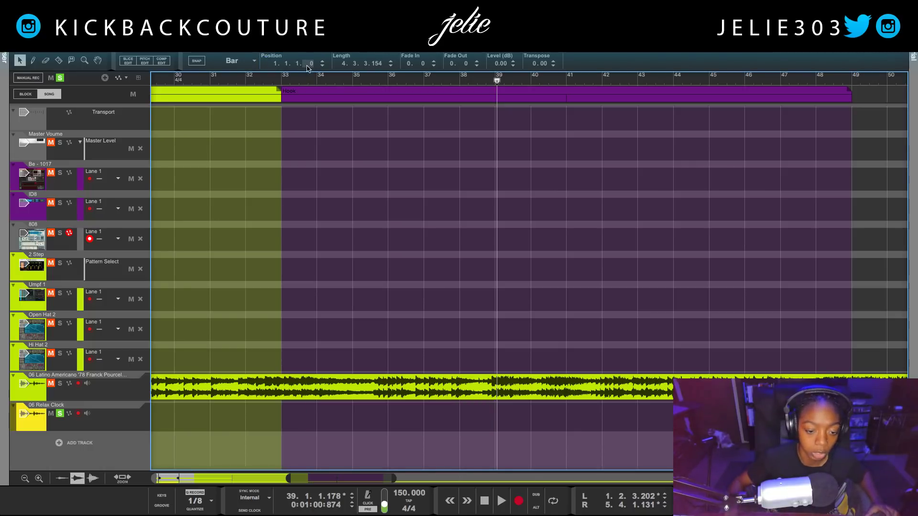
scroll(296, 287, "left", 5)
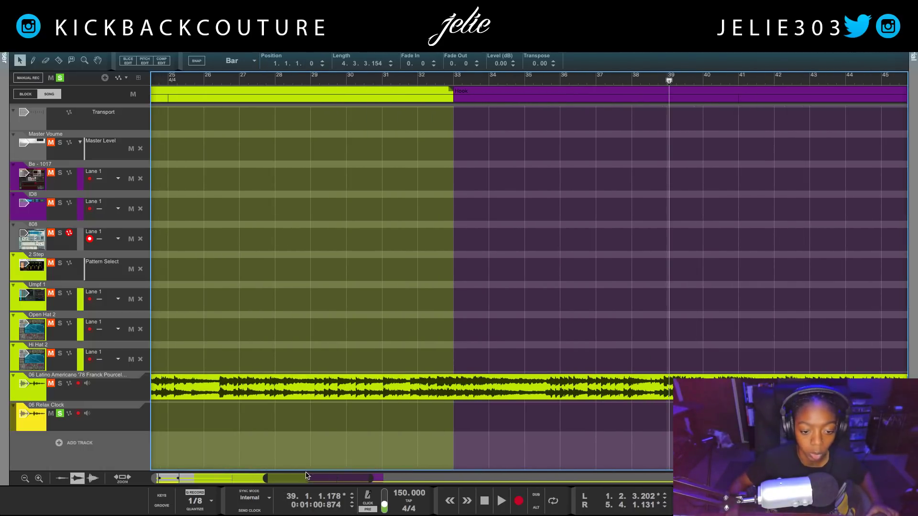
left_click_drag(322, 476, 210, 477)
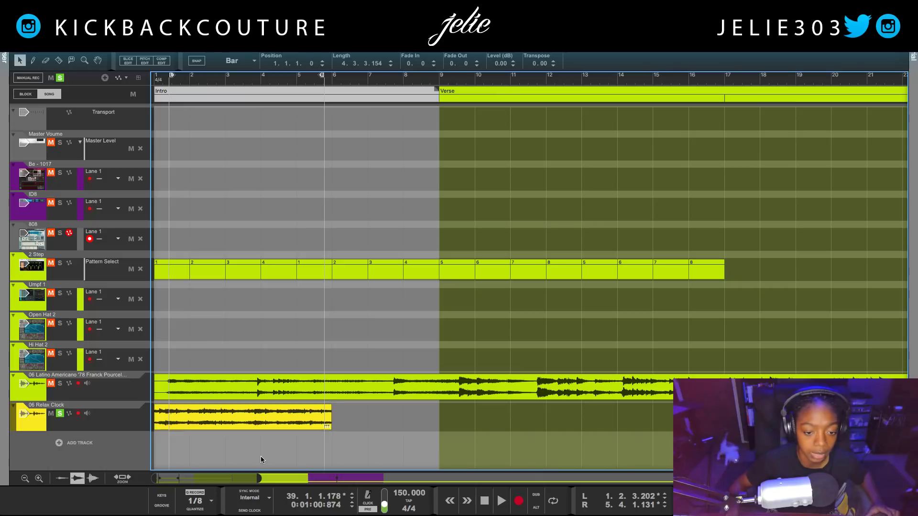
- Set the loop to the chopped 06 Relax Clock clip, start playback to audition it, and stop it
right_click(267, 417)
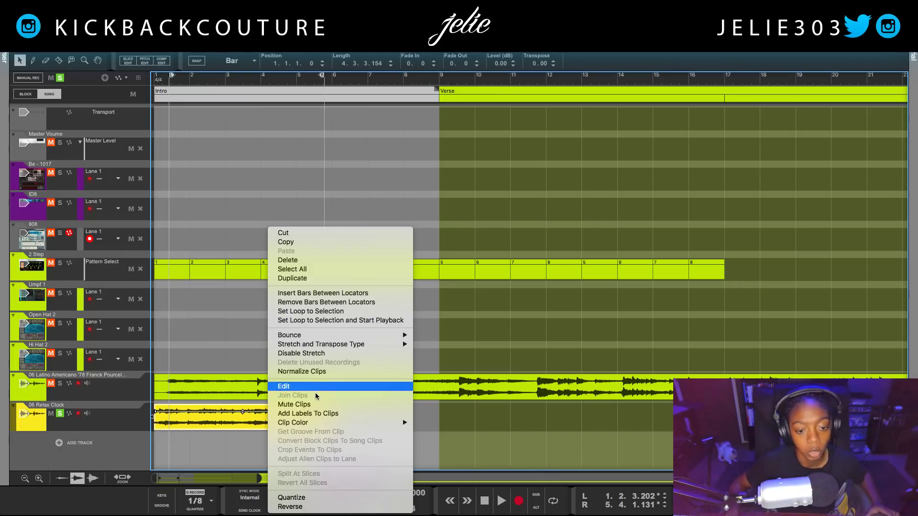
left_click(356, 320)
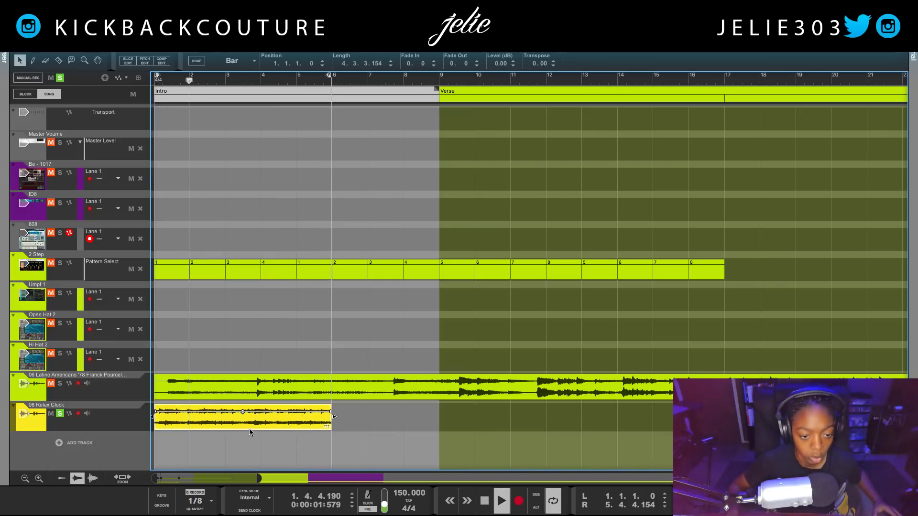
key("space")
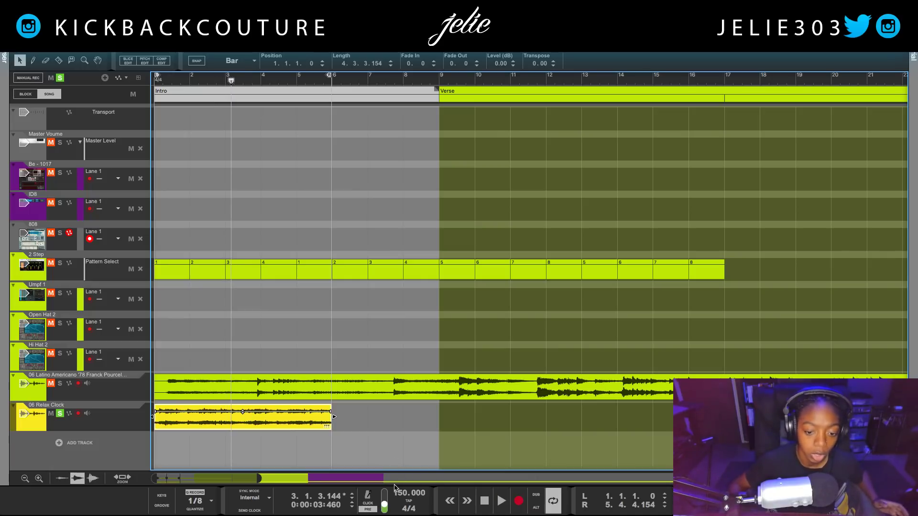
- Time-stretch the end of the 06 Relax Clock clip with snap on so its length is exactly 4 bars
left_click(366, 419)
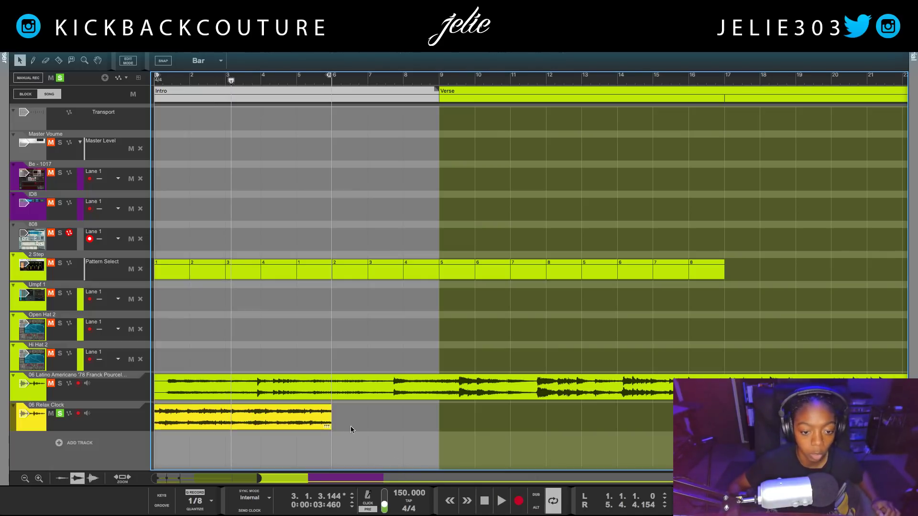
left_click(324, 426)
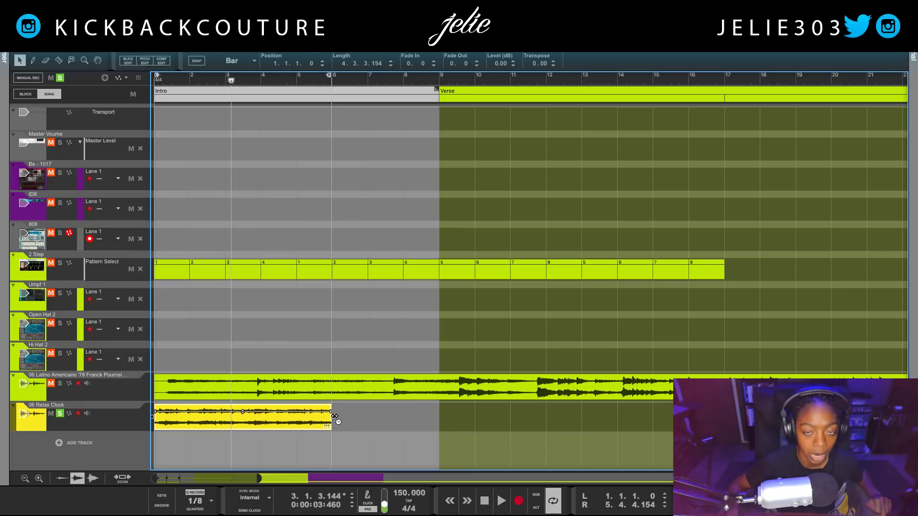
left_click_drag(332, 416, 293, 412)
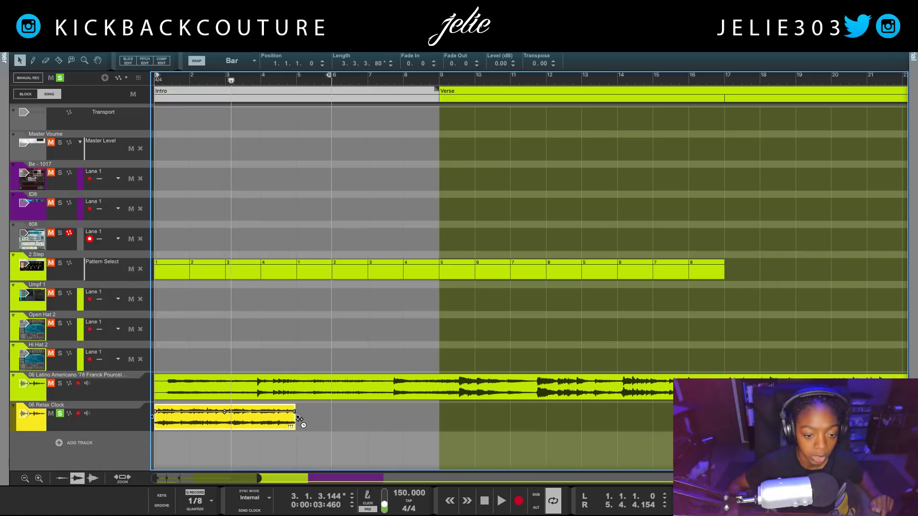
left_click_drag(300, 416, 296, 419)
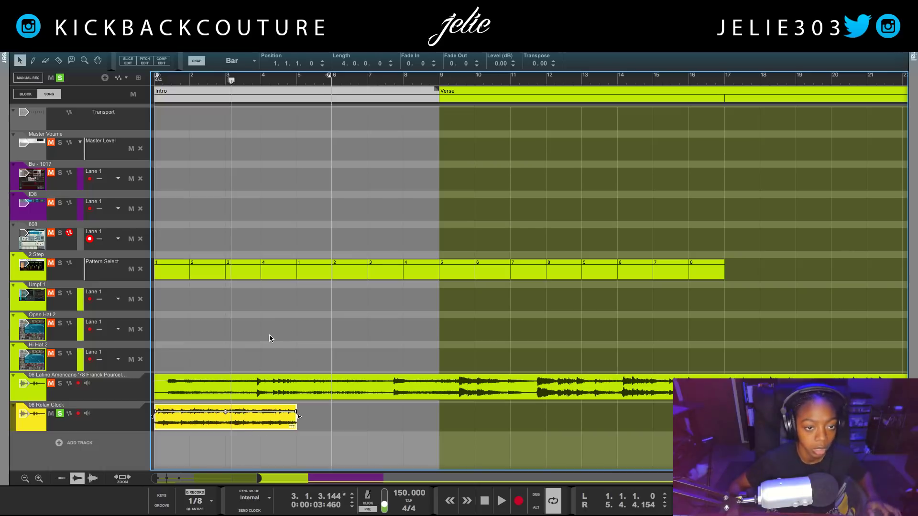
- Set the loop's end to bar 5 and play the looped 06 Relax Clock clip from the song start
key("End")
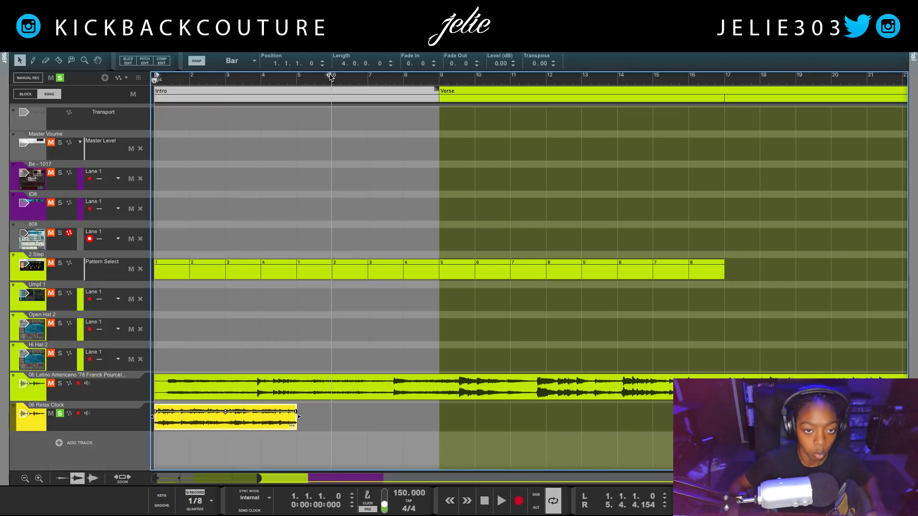
left_click_drag(329, 76, 428, 118)
left_click_drag(325, 133, 303, 131)
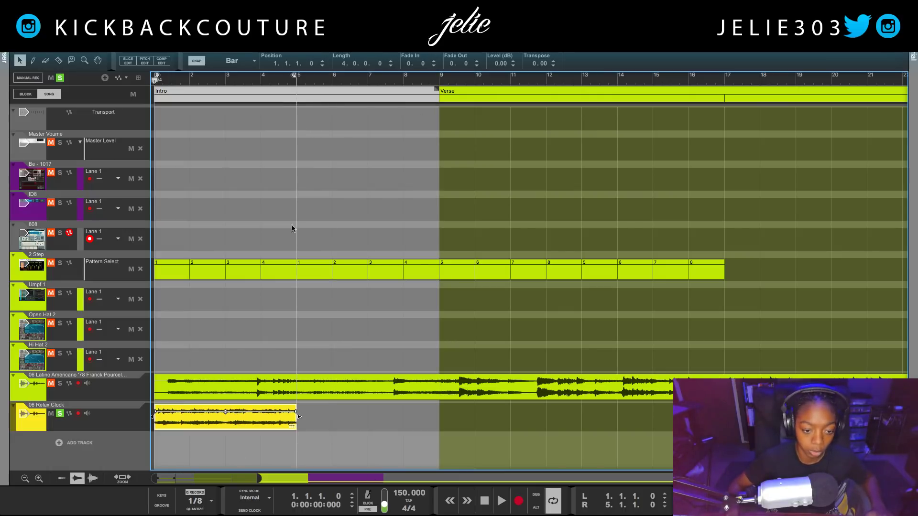
key("space")
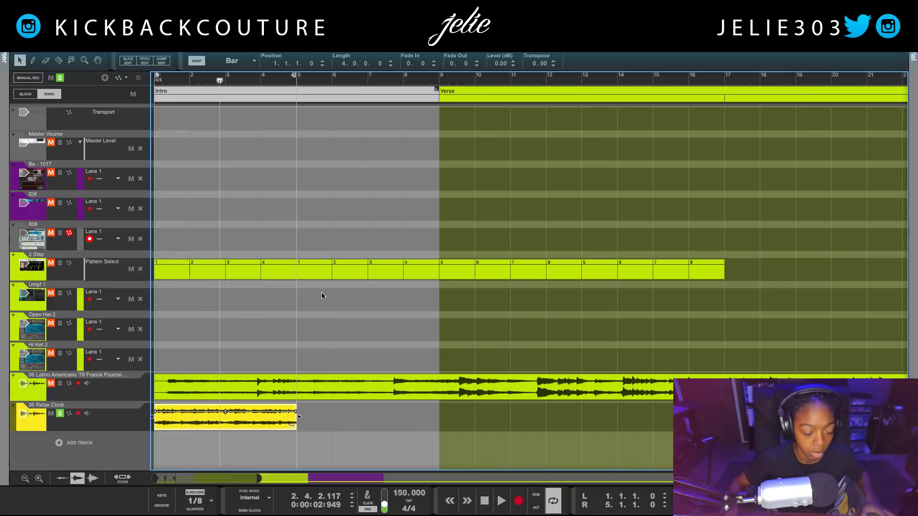
key("Home")
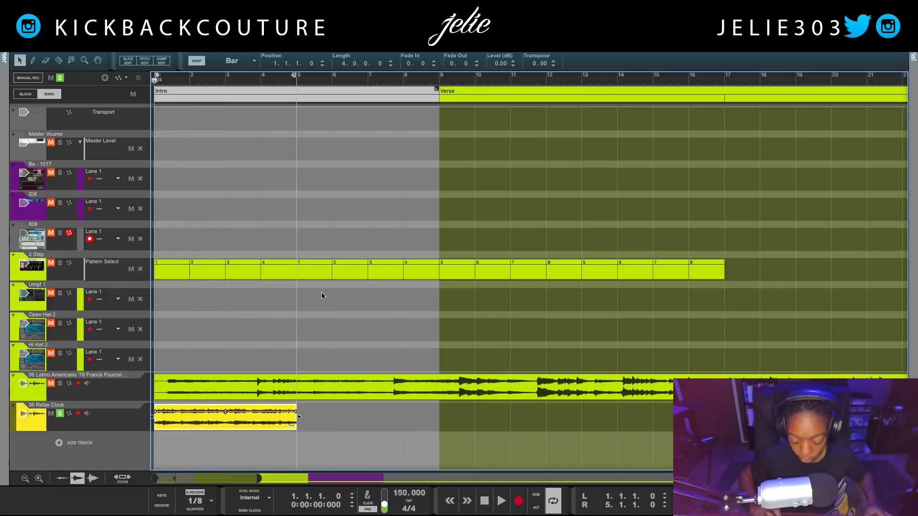
key("space")
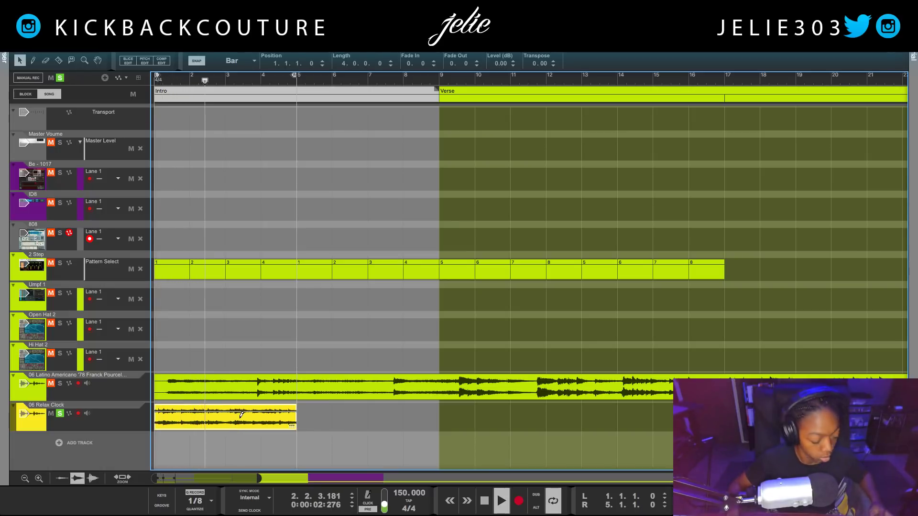
- Duplicate the 4-bar 06 Relax Clock clip right after itself, extend the loop end to bar 9, and audition the result
key("ctrl+d")
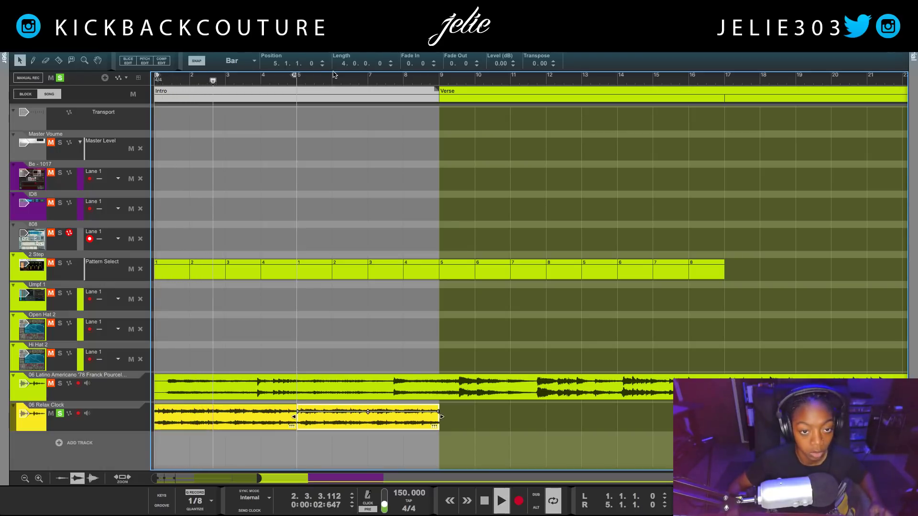
left_click(436, 76, "alt")
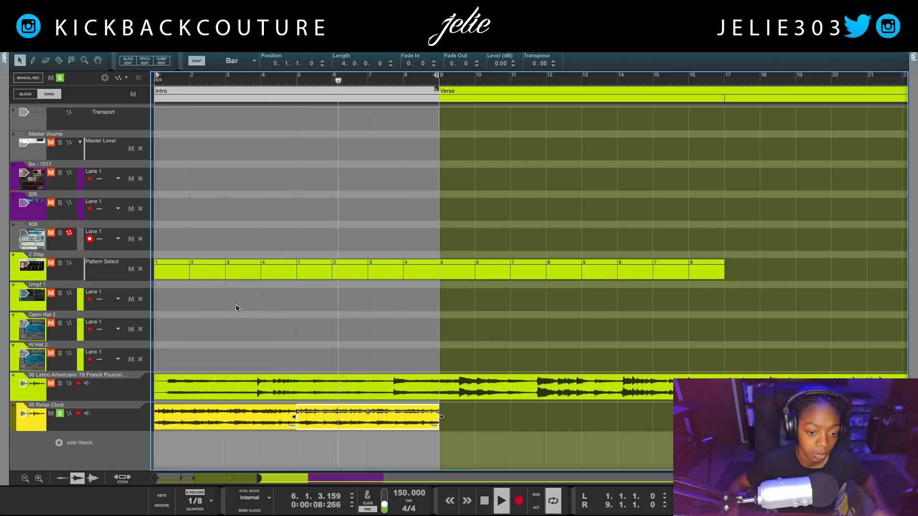
key("space")
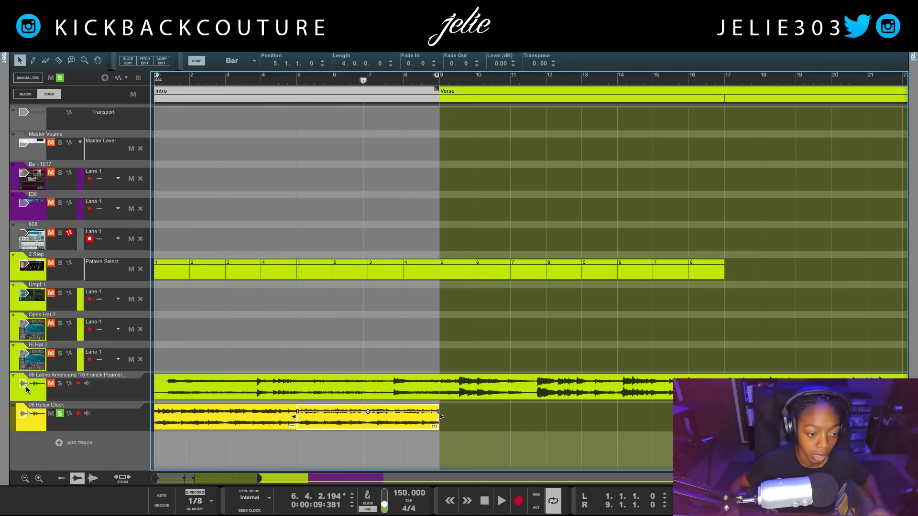
- Unsolo the 06 Relax Clock track and delete both of its clips
left_click(60, 414)
left_click(251, 429)
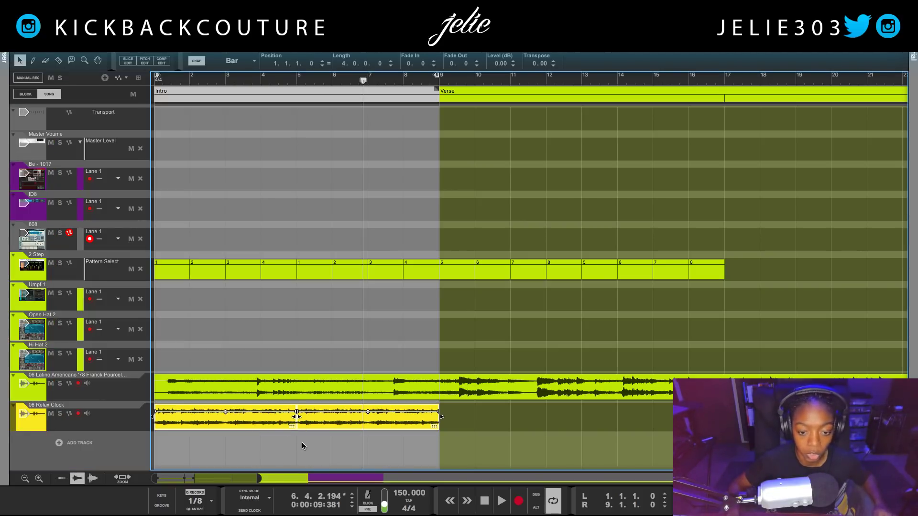
key("Delete")
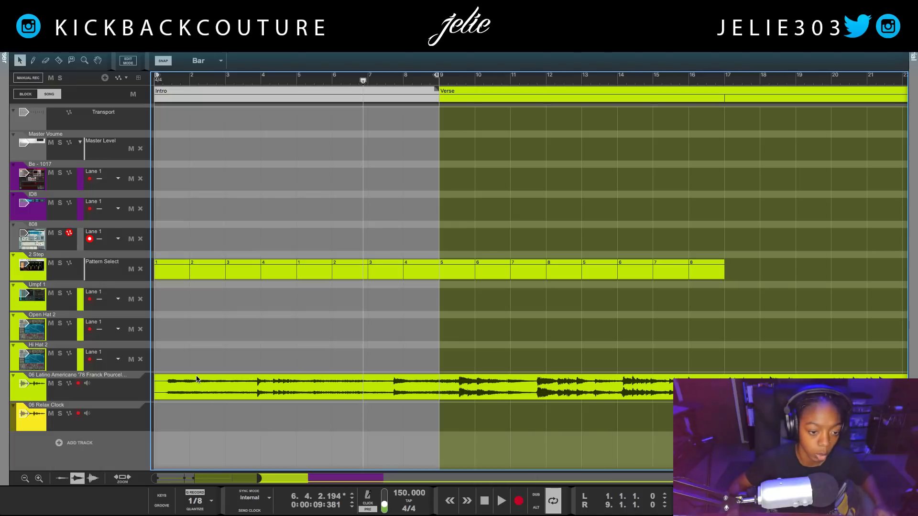
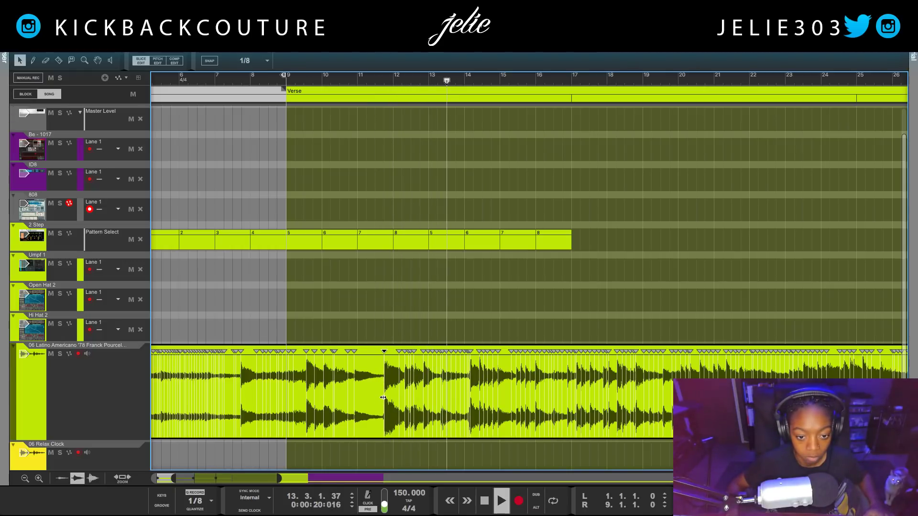
- Split the 06 Latino Americano clip at the strong transients shortly before bar 12 and just after bar 14, stopping playback in between
right_click(384, 399)
left_click(414, 473)
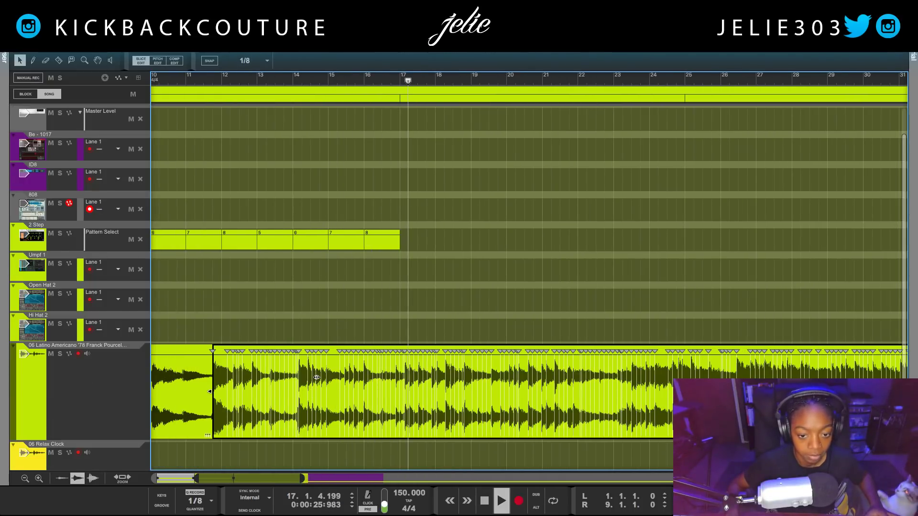
key("space")
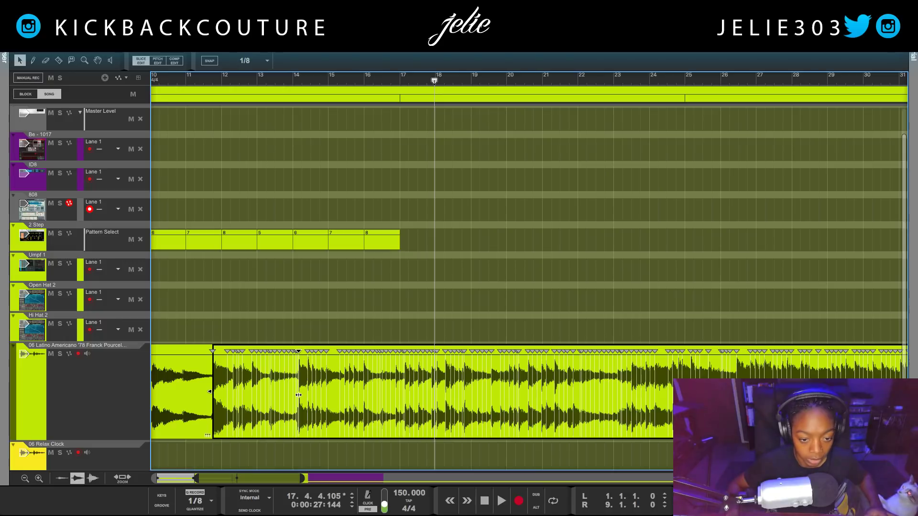
right_click(299, 392)
left_click(368, 499)
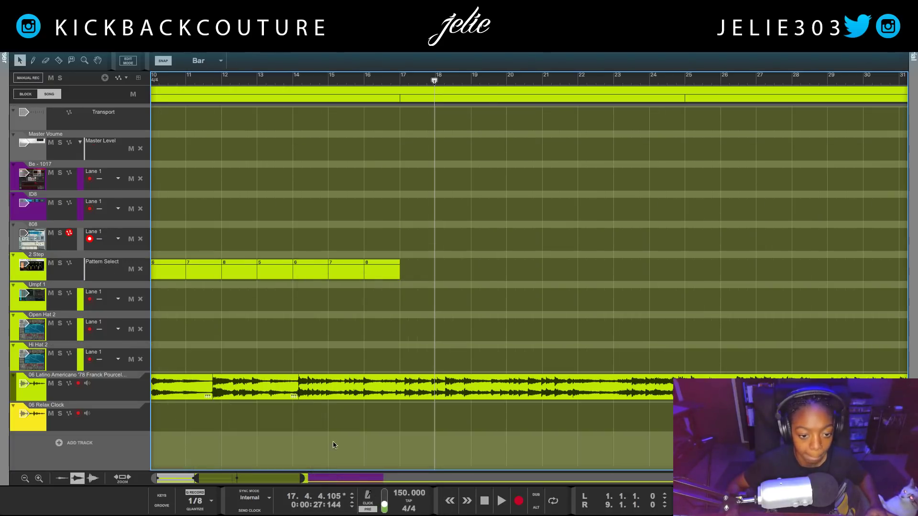
- Open the 06 Latino Americano clip after the bar 14 split for slice editing and audition it from about bar 17.3
double_click(341, 387)
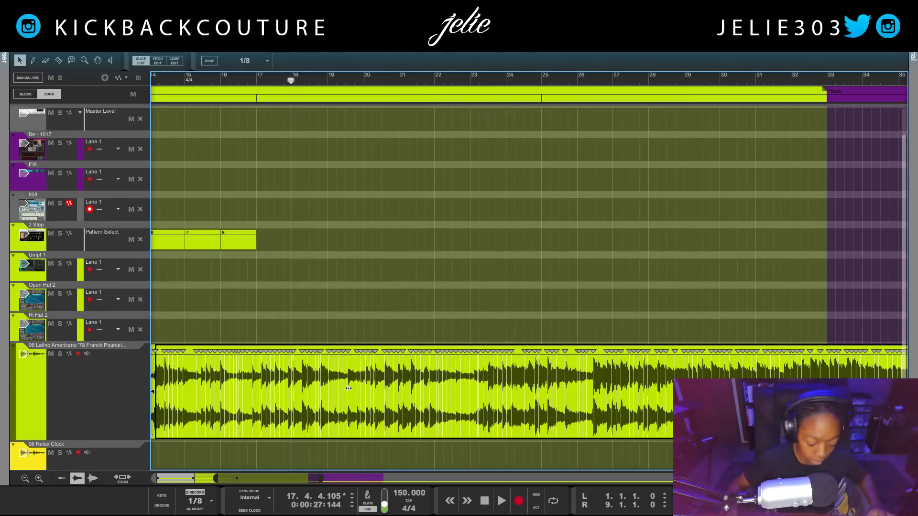
left_click(277, 84)
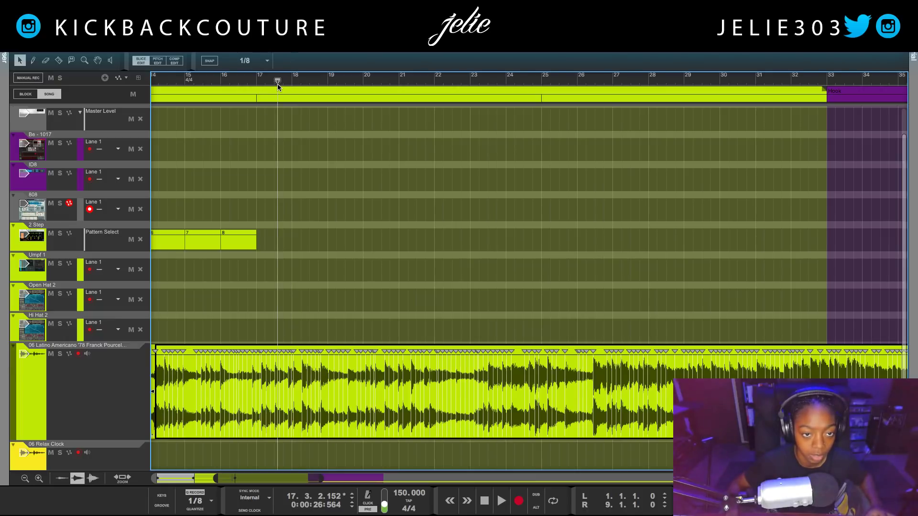
key("space")
key("space")
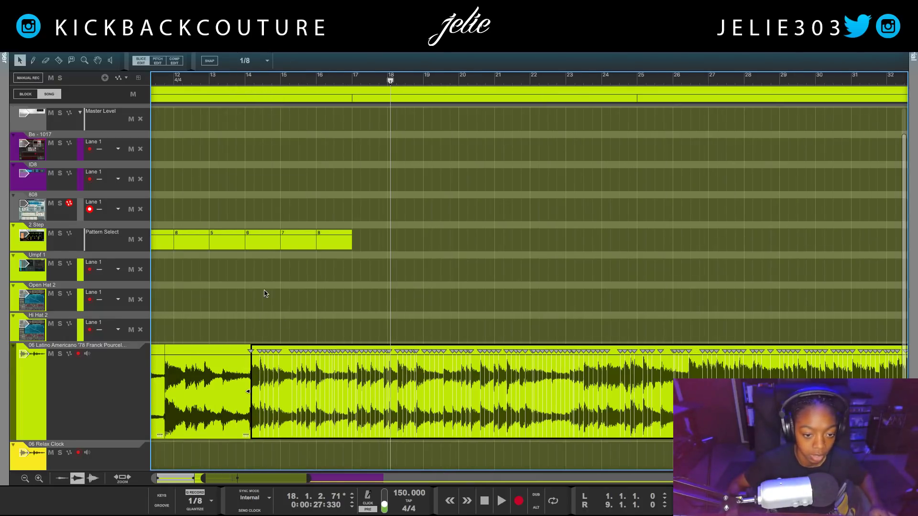
- Leave slice editing and move the last 06 Latino Americano clip one bar later, to position 15.1.3.129
double_click(266, 293)
left_click(281, 386)
left_click_drag(338, 388, 373, 388)
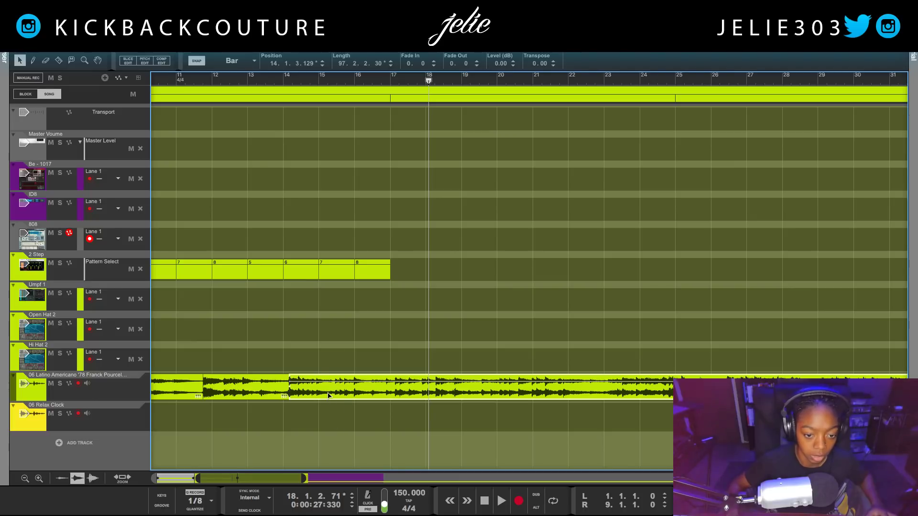
- Play the moved 06 Latino Americano clip from around bar 15 and split it at the slice at 18.2.1.83
left_click(320, 81)
key("space")
double_click(406, 387)
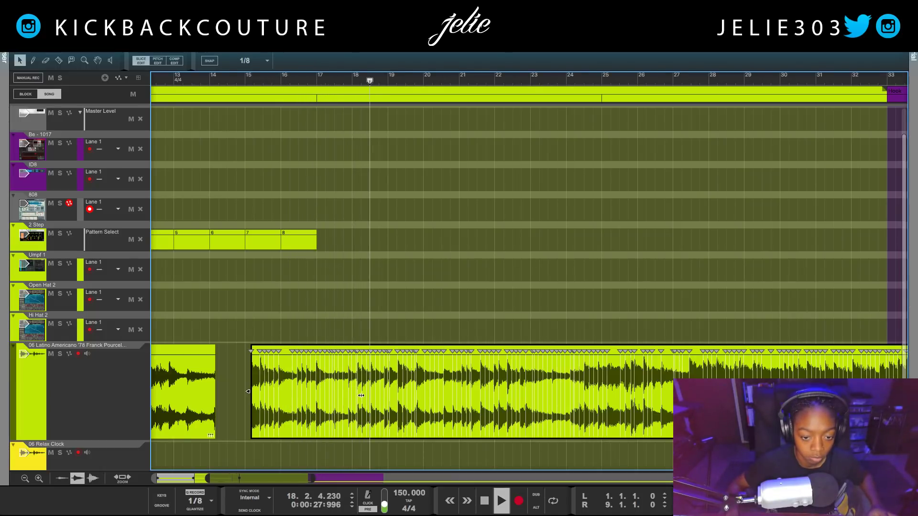
right_click(361, 395)
left_click(406, 469)
- Loop and audition the chopped clip starting at bar 15, and move the clip following it one bar later, to 19.2.1.83
left_click(295, 388)
right_click(294, 388)
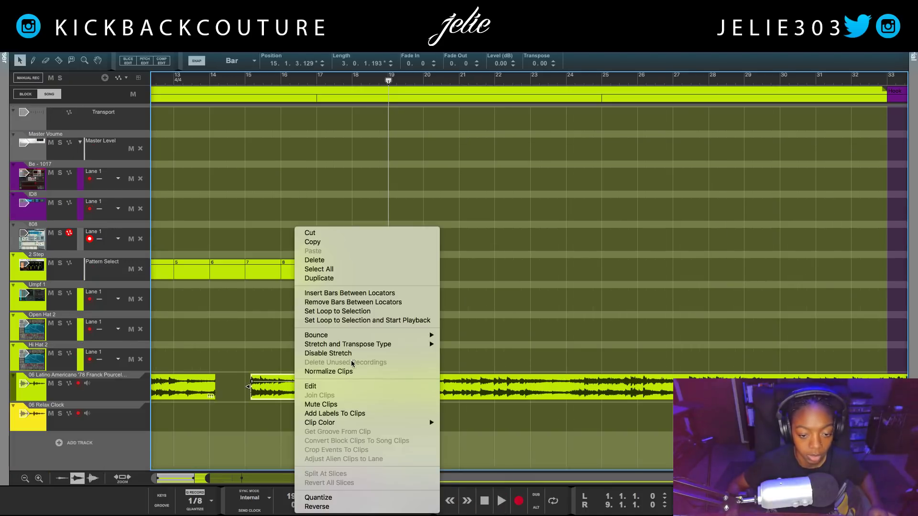
left_click(387, 320)
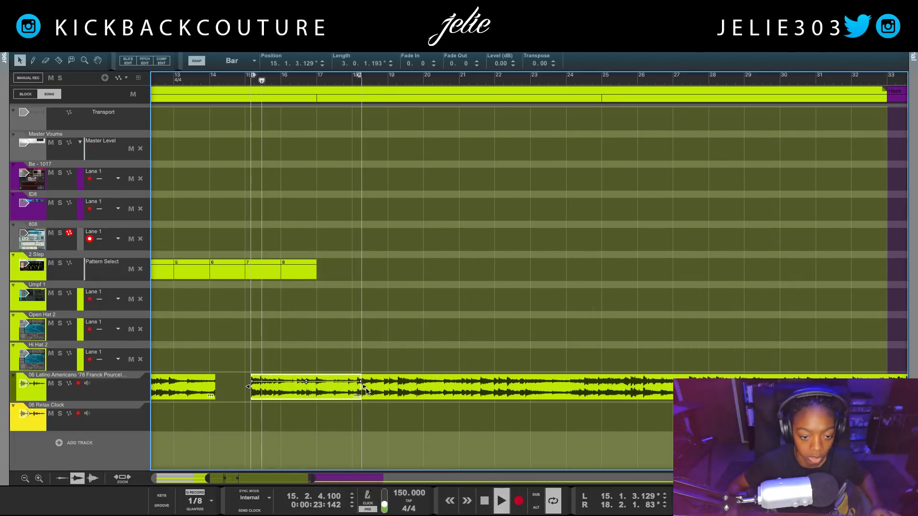
left_click(398, 390)
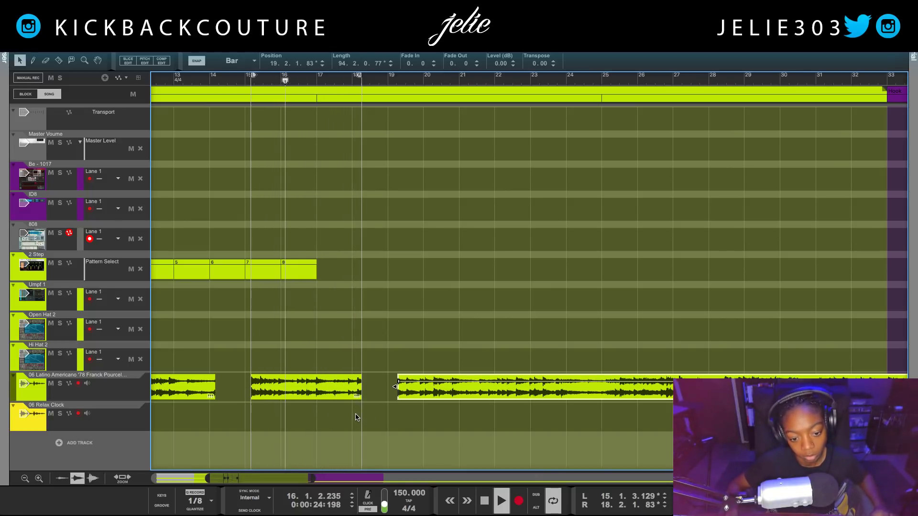
key("space")
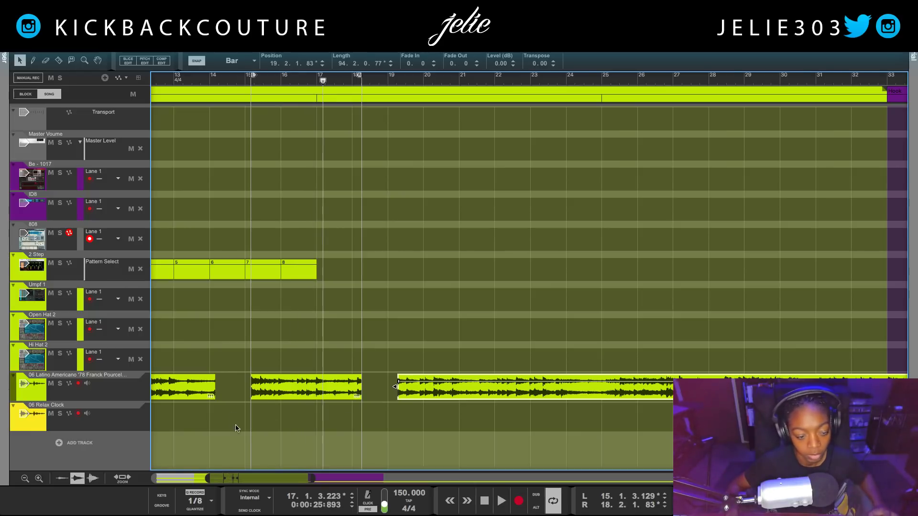
- Delete all 06 Latino Americano clips that lie before the chopped clip at bar 15
scroll(234, 423, "left", 4)
left_click(305, 396)
left_click_drag(298, 354, 228, 437)
scroll(237, 430, "left", 1)
key("Delete")
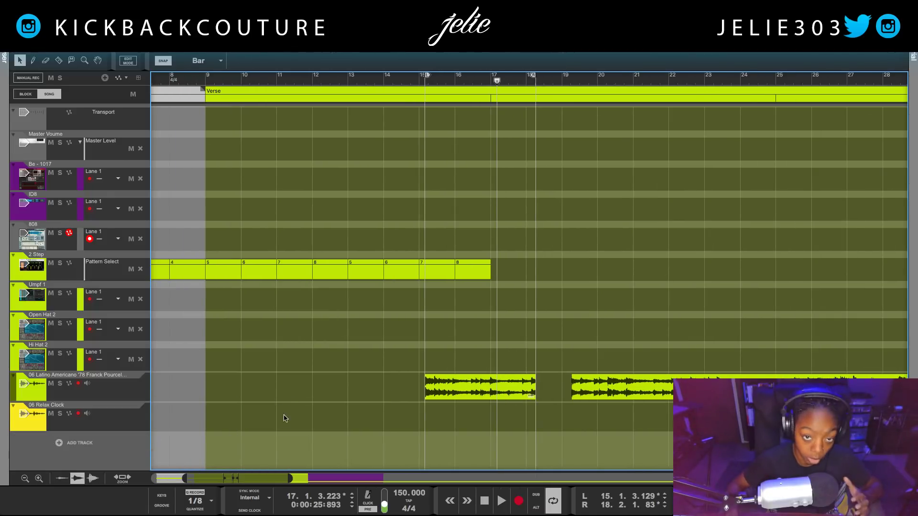